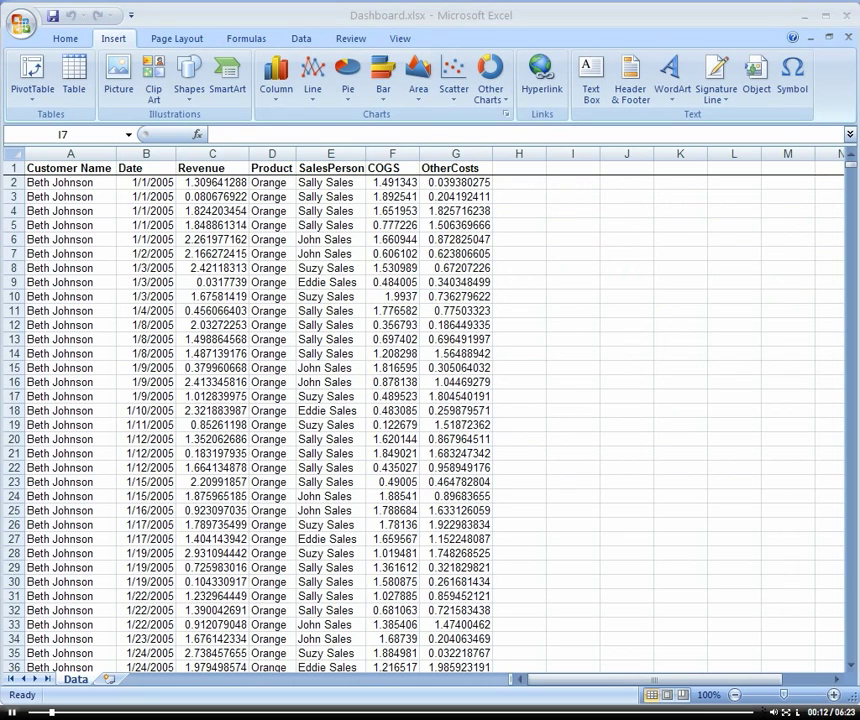
Insert a new worksheet after the Data sheet and select its cell B4
{"action": "left_click", "coordinate": [118, 681]}
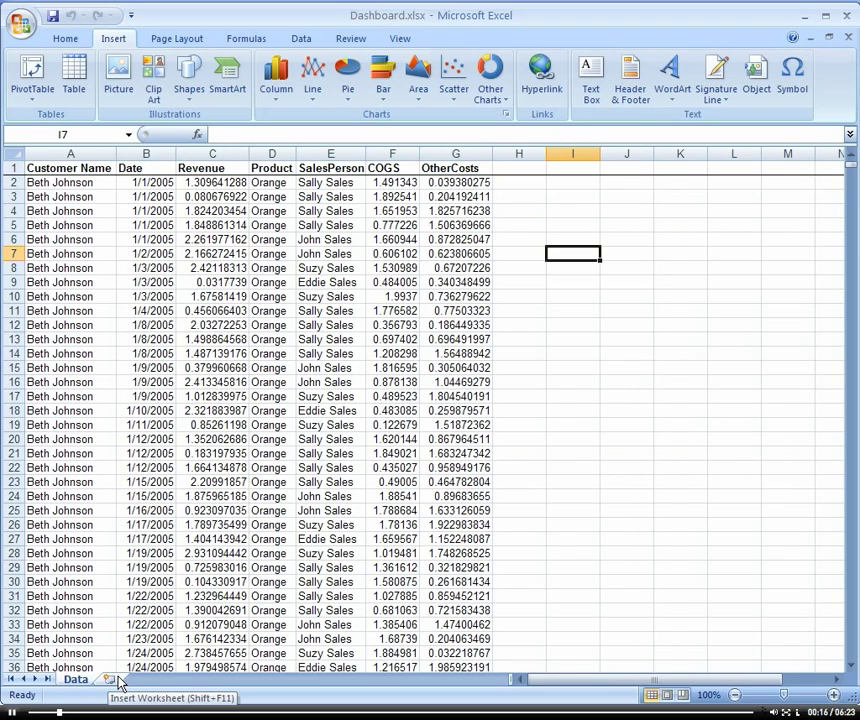
{"action": "left_click", "coordinate": [115, 680]}
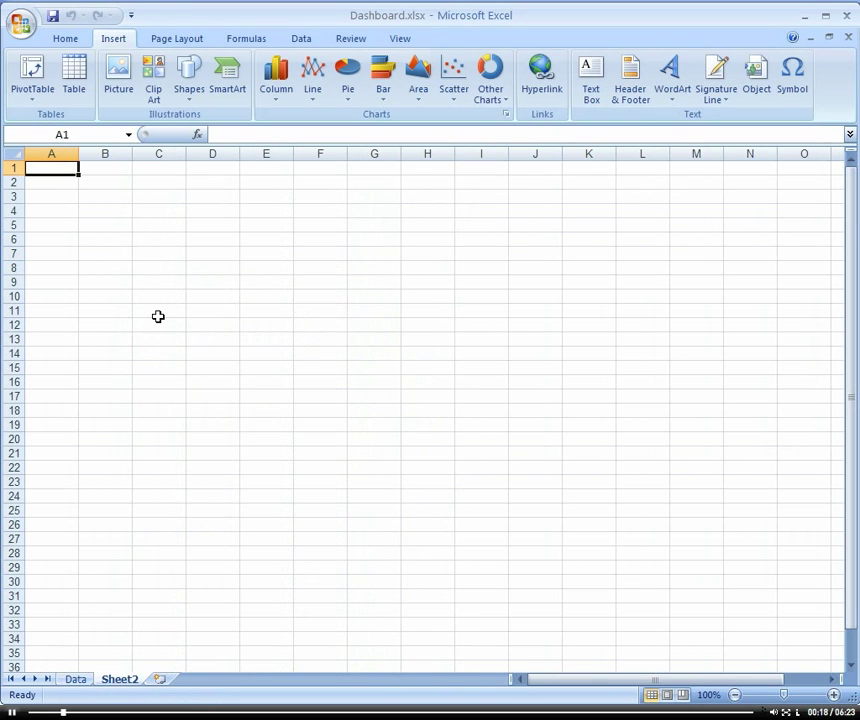
{"action": "left_click", "coordinate": [95, 212]}
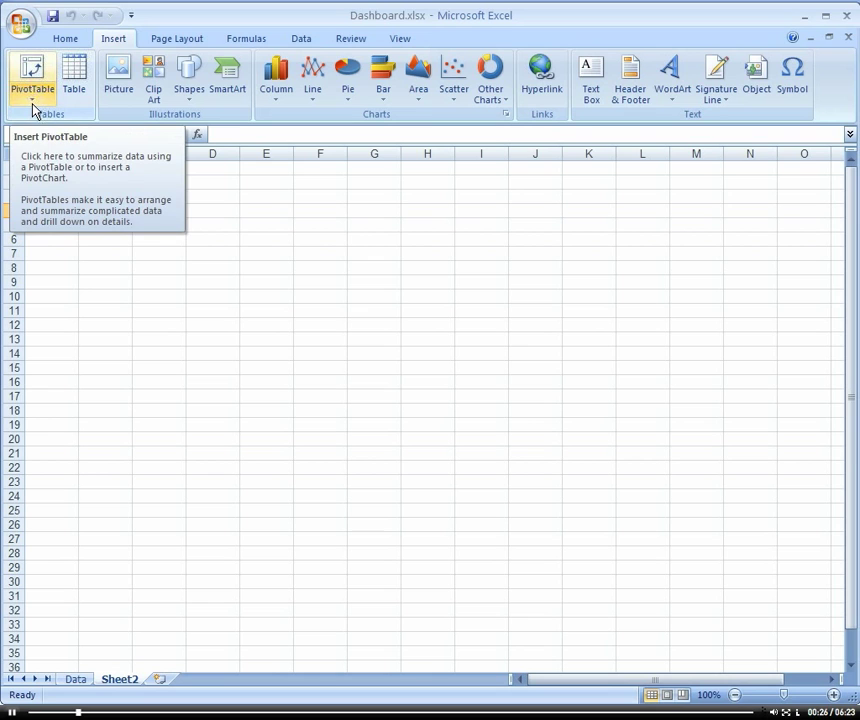
{"action": "left_click", "coordinate": [33, 108]}
{"action": "left_click", "coordinate": [42, 120]}
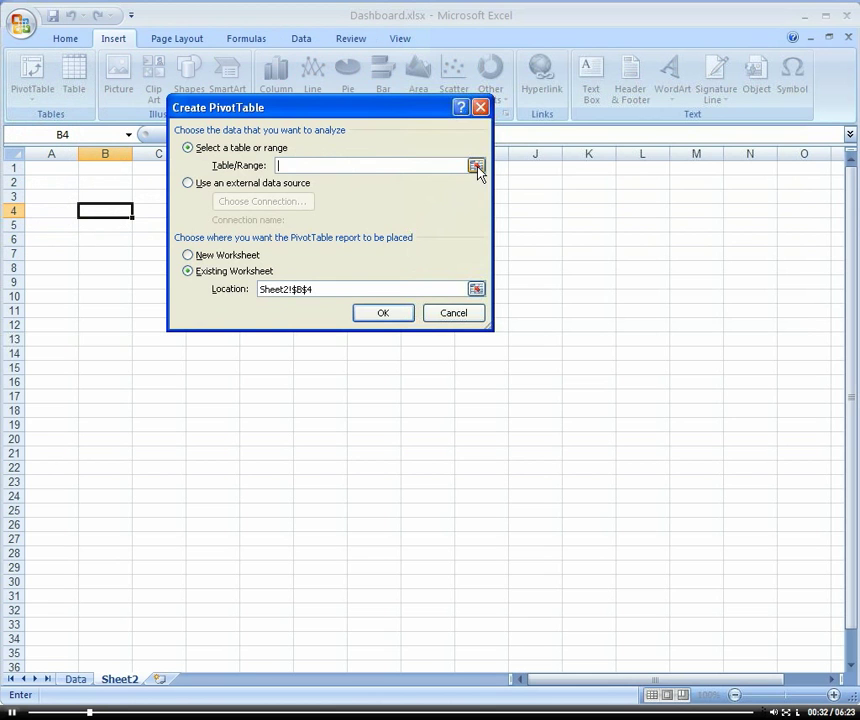
{"action": "left_click", "coordinate": [457, 311]}
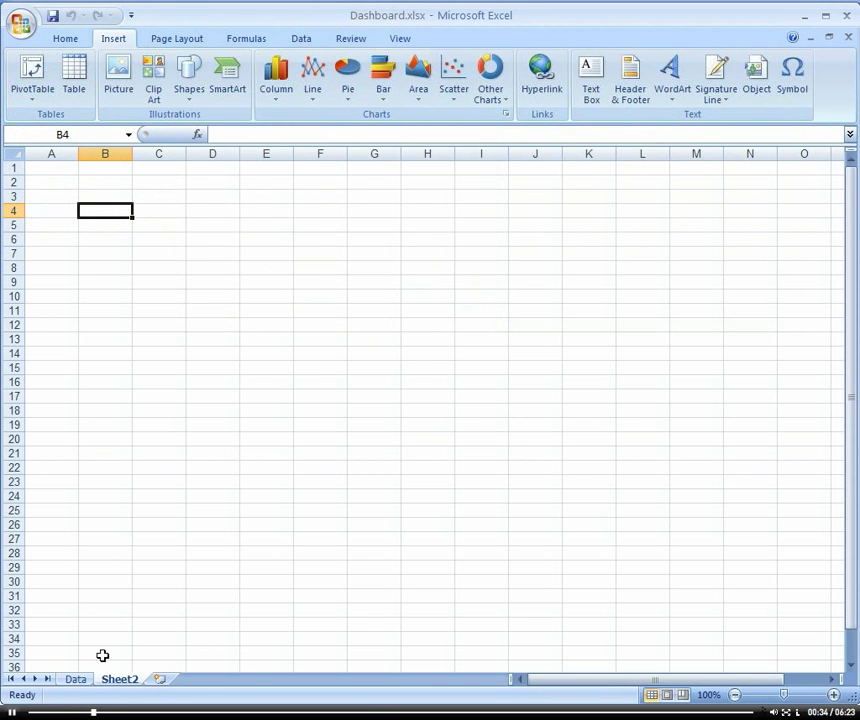
Convert the sales data in A1:G8126 on the Data sheet into a table with headers, and return to its first record
{"action": "left_click", "coordinate": [72, 679]}
{"action": "left_click", "coordinate": [62, 169]}
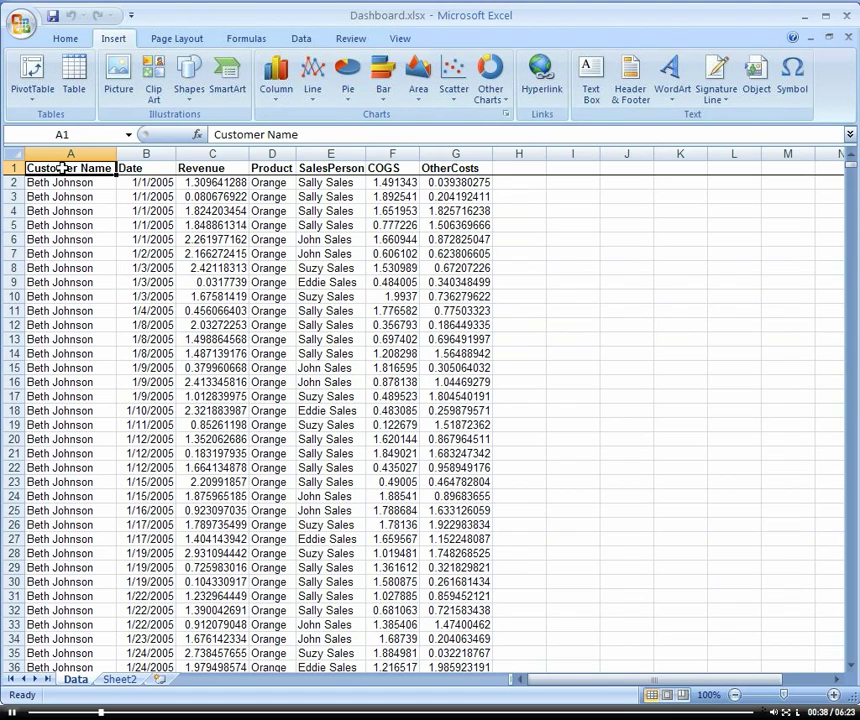
{"action": "left_click", "coordinate": [76, 82]}
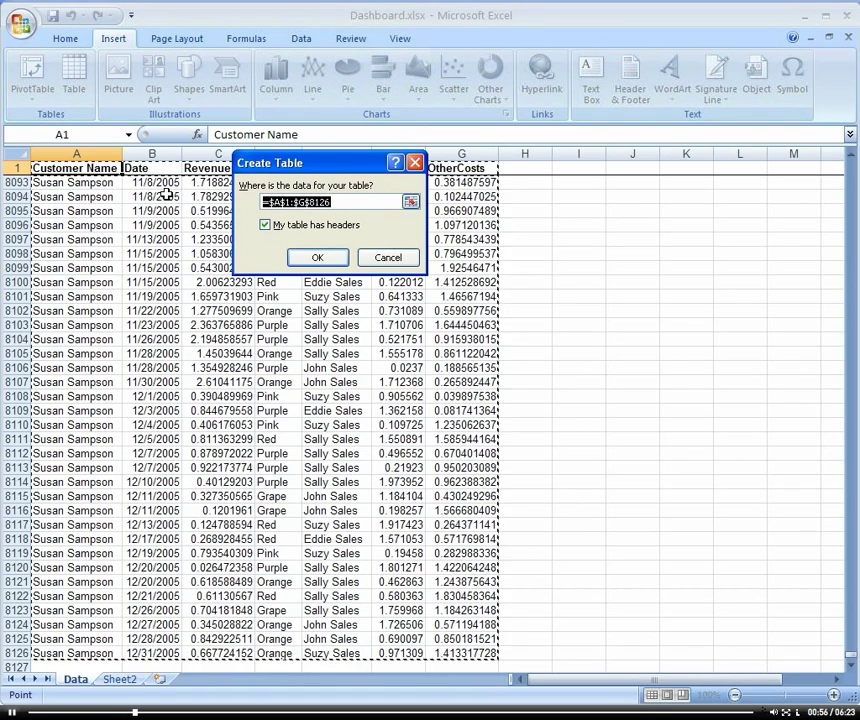
{"action": "left_click_drag", "start_coordinate": [314, 172], "coordinate": [433, 196]}
{"action": "left_click", "coordinate": [438, 284]}
{"action": "left_click", "coordinate": [210, 268]}
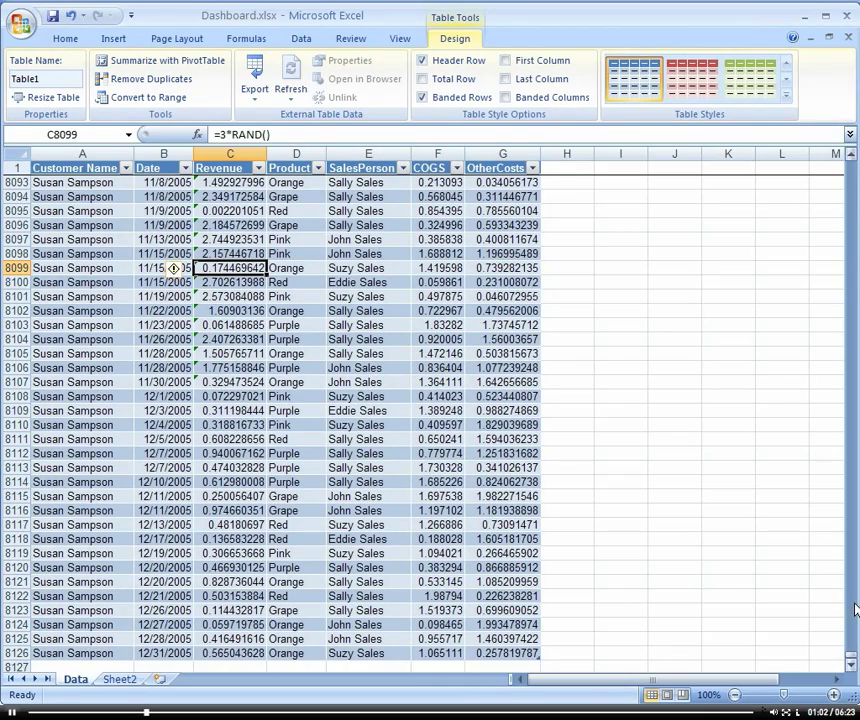
{"action": "left_click_drag", "start_coordinate": [852, 655], "coordinate": [851, 168]}
{"action": "left_click", "coordinate": [87, 183]}
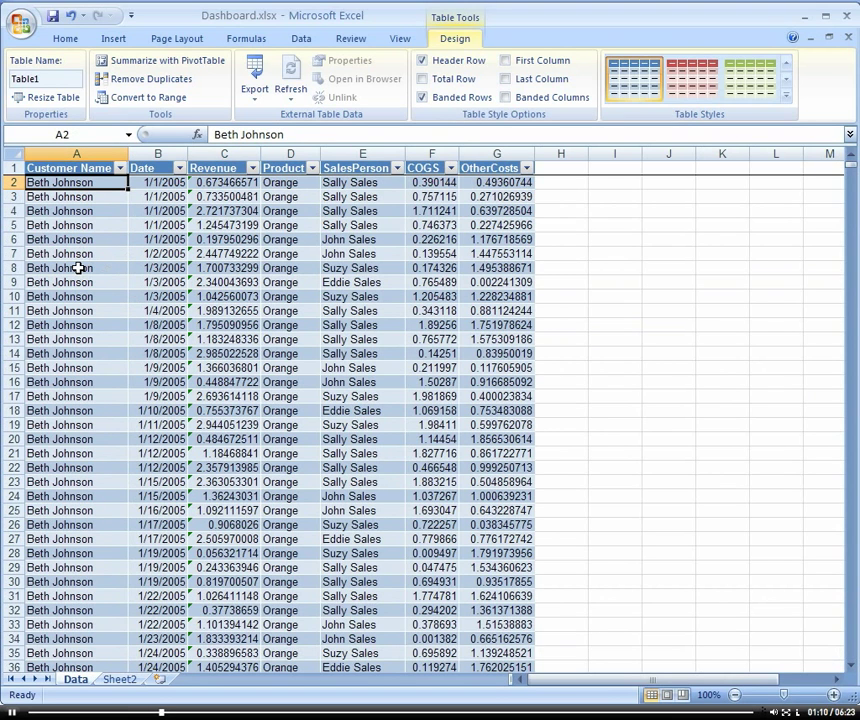
Create a PivotTable at cell B4 of Sheet2 with Table1 as its source
{"action": "left_click", "coordinate": [122, 680]}
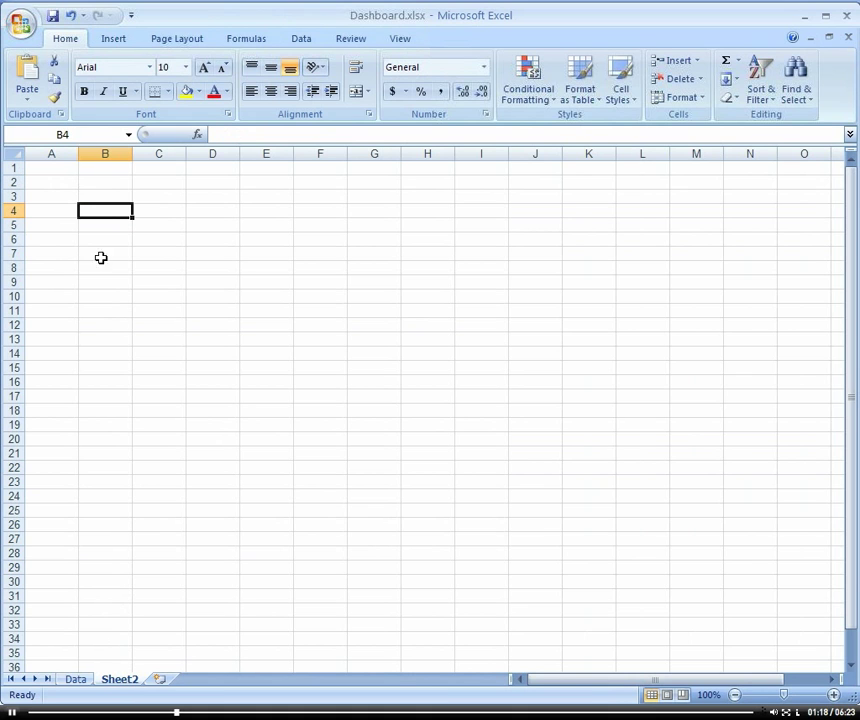
{"action": "left_click", "coordinate": [117, 46]}
{"action": "left_click", "coordinate": [32, 92]}
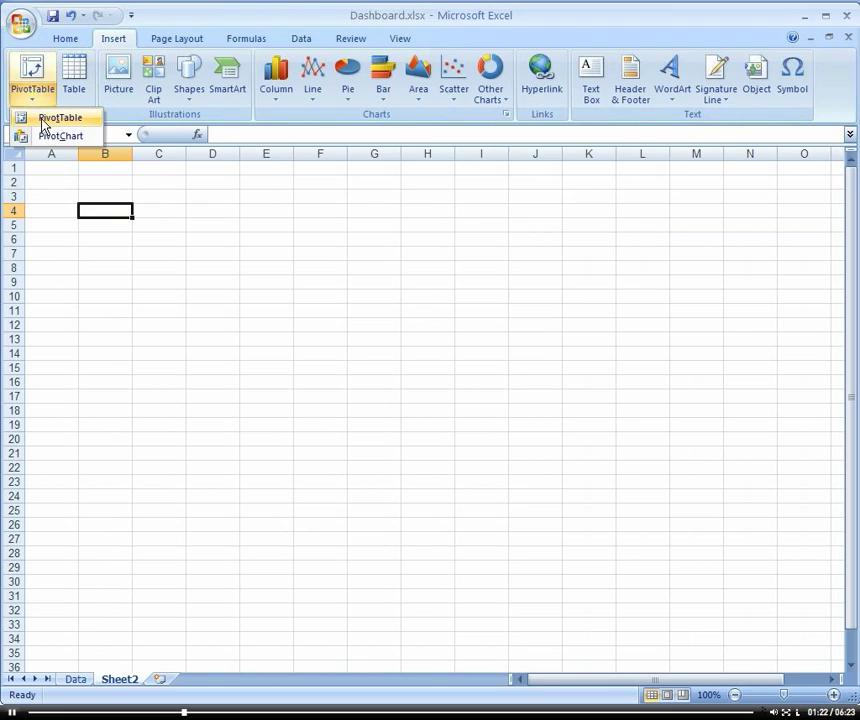
{"action": "left_click", "coordinate": [43, 124]}
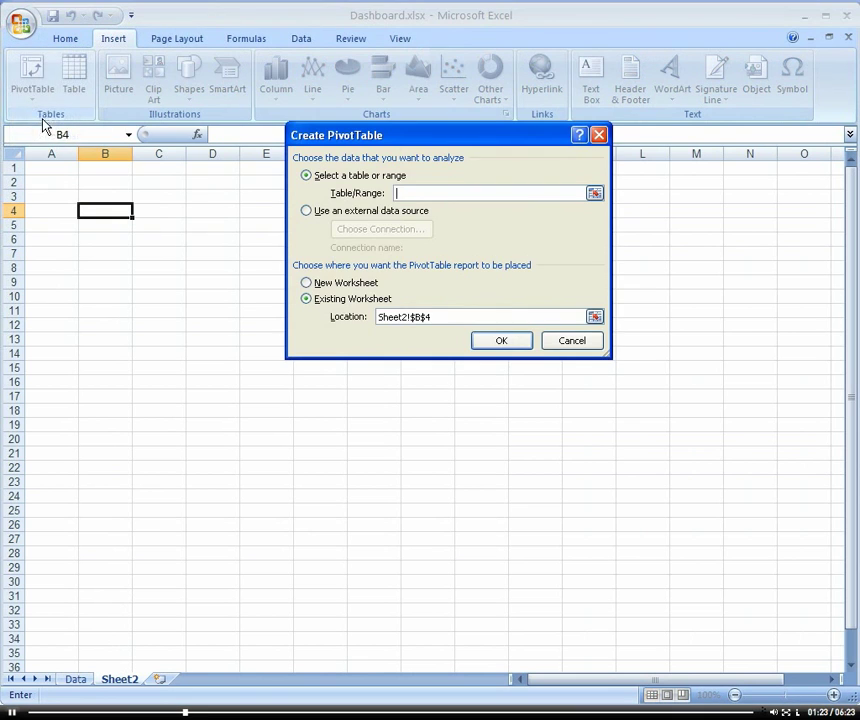
{"action": "left_click", "coordinate": [594, 193]}
{"action": "left_click", "coordinate": [82, 683]}
{"action": "left_click", "coordinate": [61, 168]}
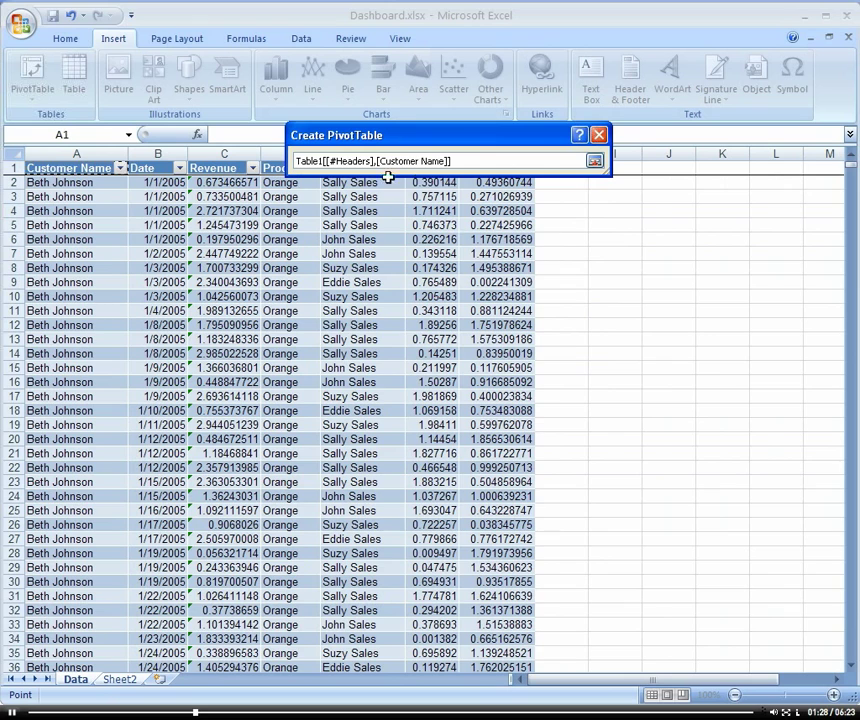
{"action": "left_click_drag", "start_coordinate": [459, 158], "coordinate": [333, 163]}
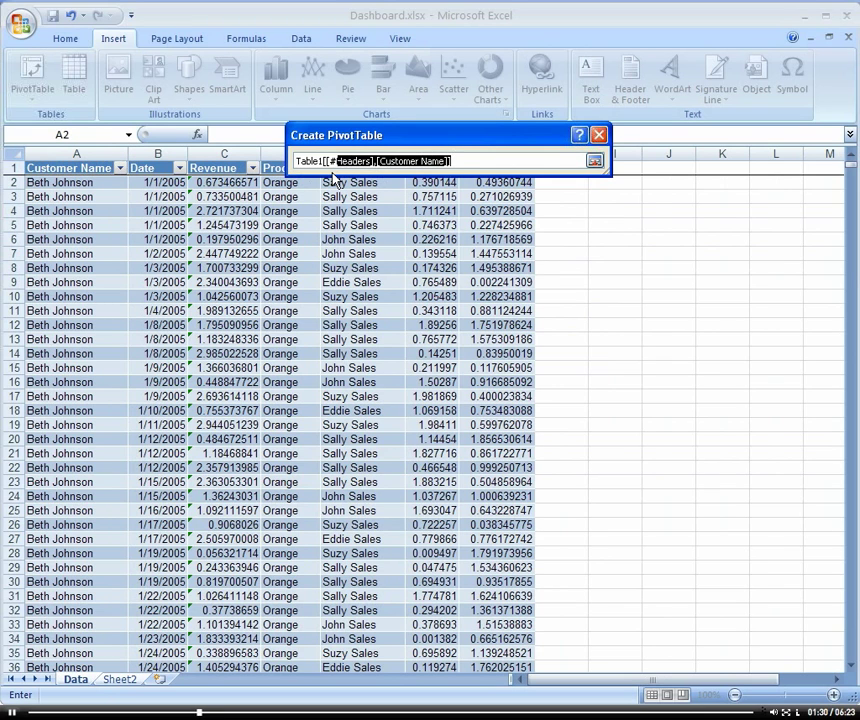
{"action": "key", "text": "BackSpace"}
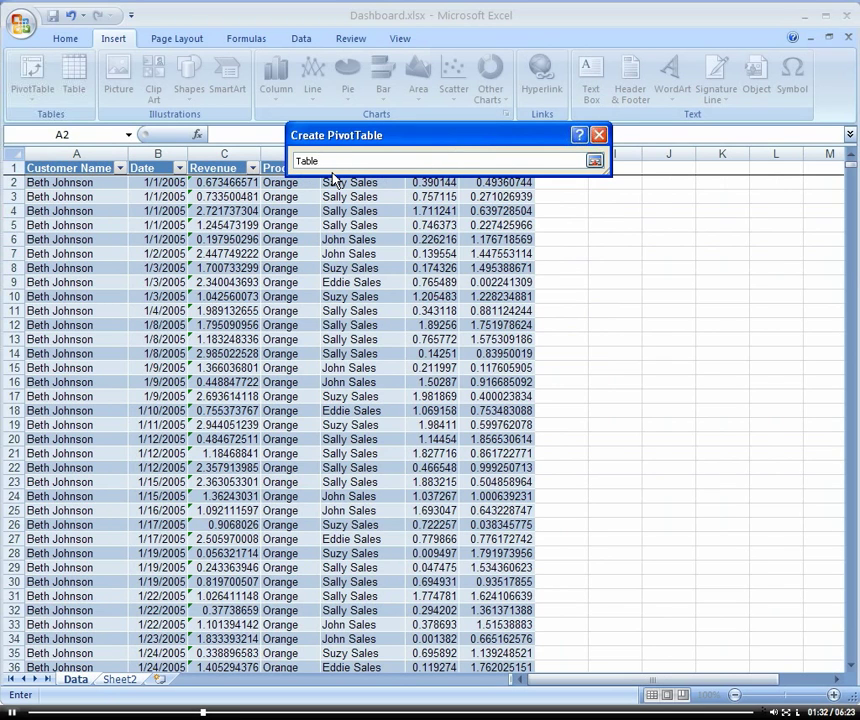
{"action": "left_click", "coordinate": [594, 161]}
{"action": "left_click", "coordinate": [495, 342]}
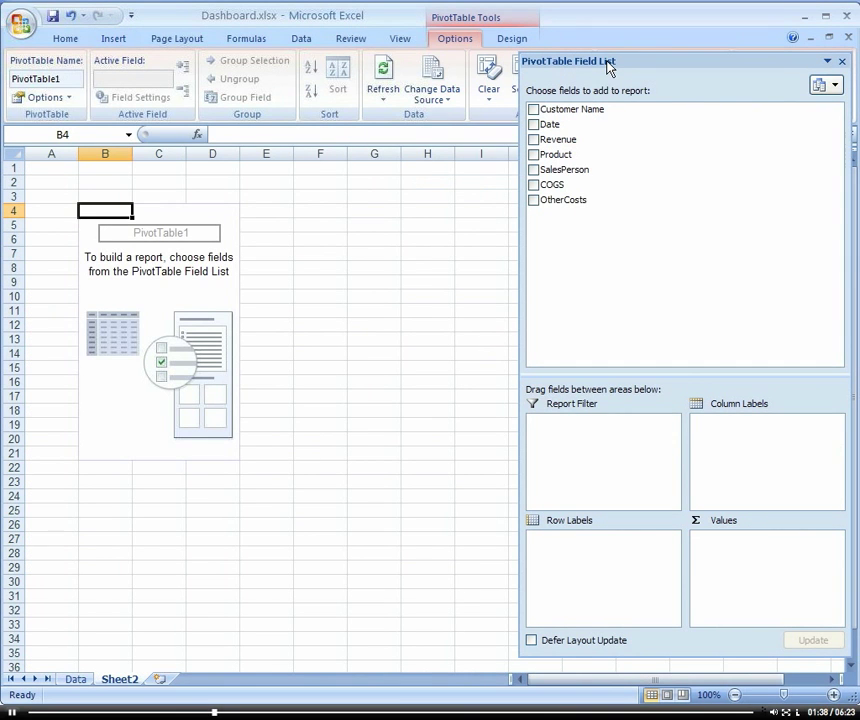
Rename the PivotTable's worksheet to GrossProfit
{"action": "right_click", "coordinate": [119, 681]}
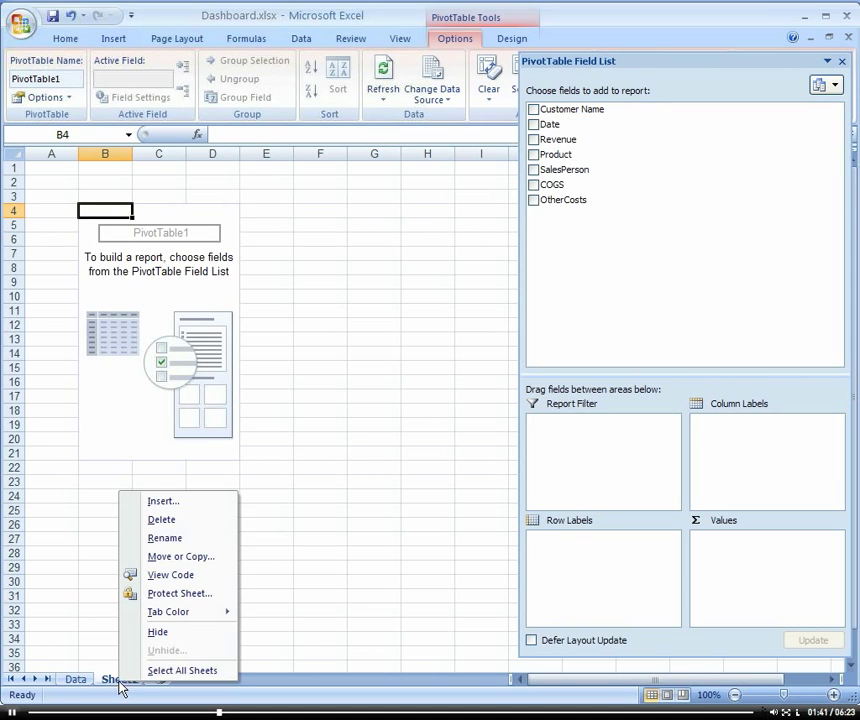
{"action": "left_click", "coordinate": [181, 538]}
{"action": "type", "text": "Gros"}
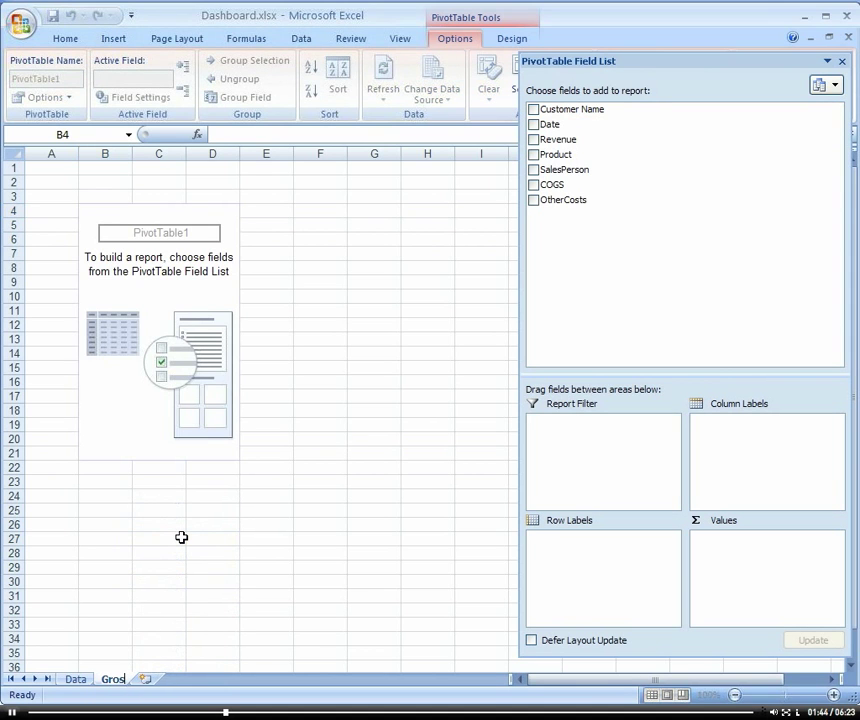
{"action": "type", "text": "sProfit"}
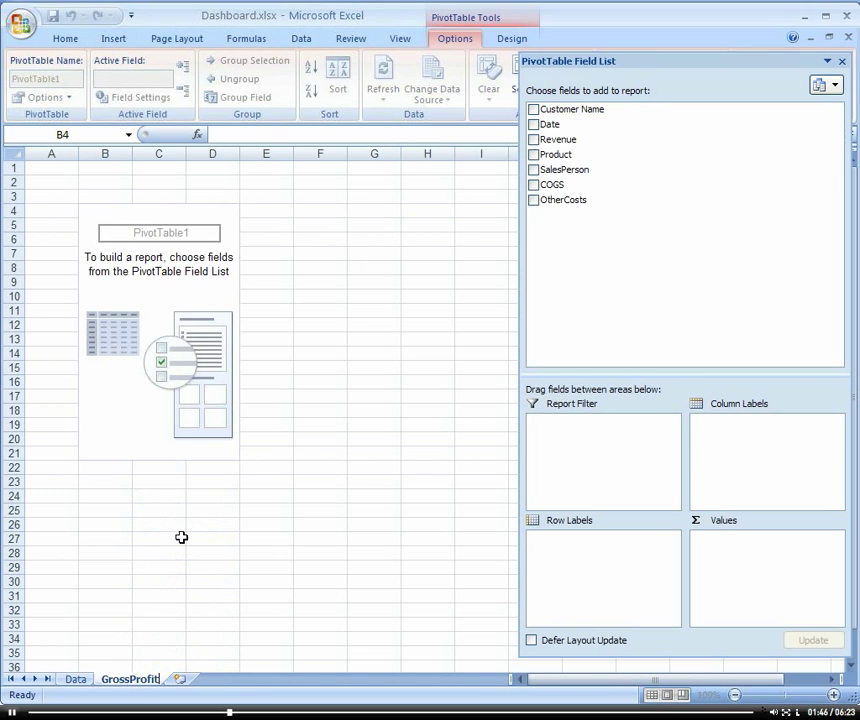
{"action": "left_click", "coordinate": [130, 283]}
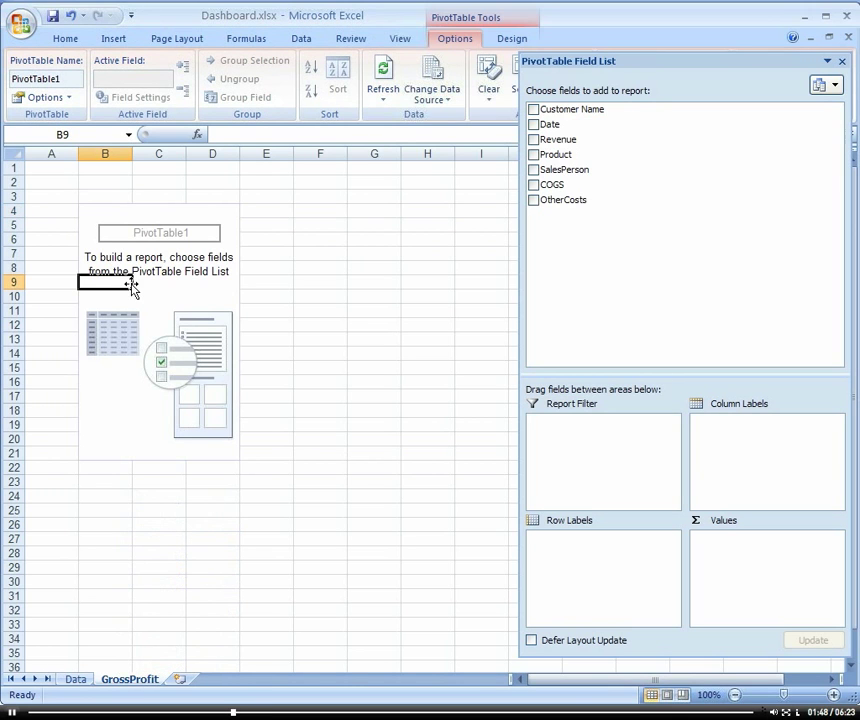
Lay out the PivotTable with Customer Name as row labels and the sums of Revenue and COGS as values
{"action": "left_click_drag", "start_coordinate": [560, 109], "coordinate": [613, 575]}
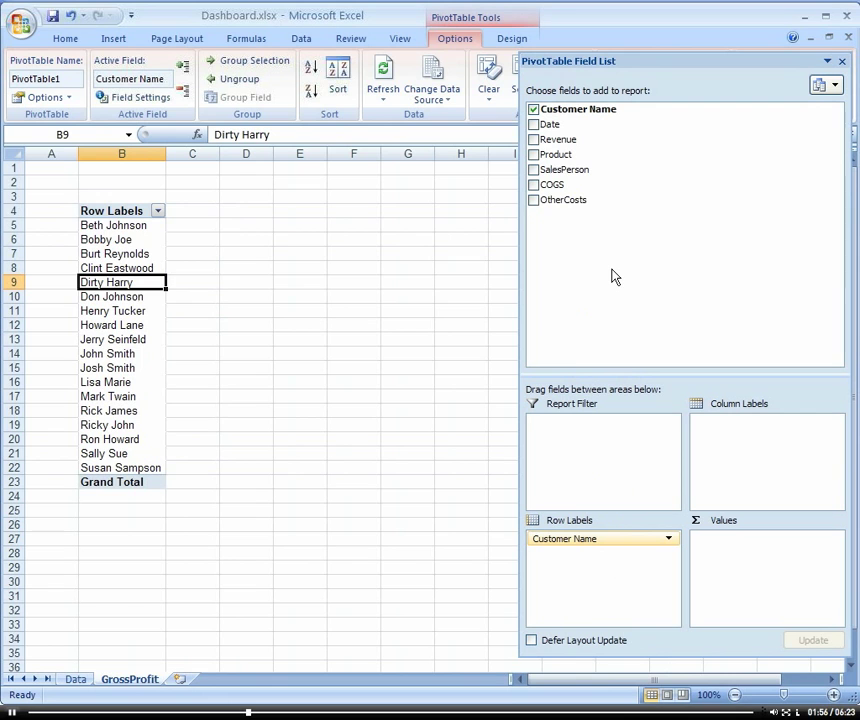
{"action": "left_click_drag", "start_coordinate": [562, 140], "coordinate": [739, 551]}
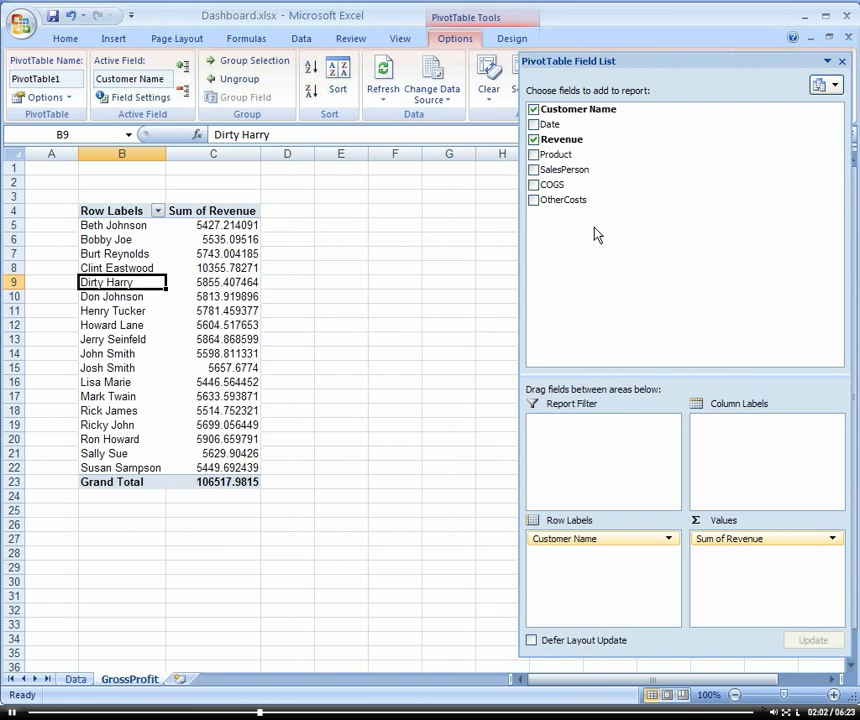
{"action": "left_click_drag", "start_coordinate": [548, 185], "coordinate": [760, 552]}
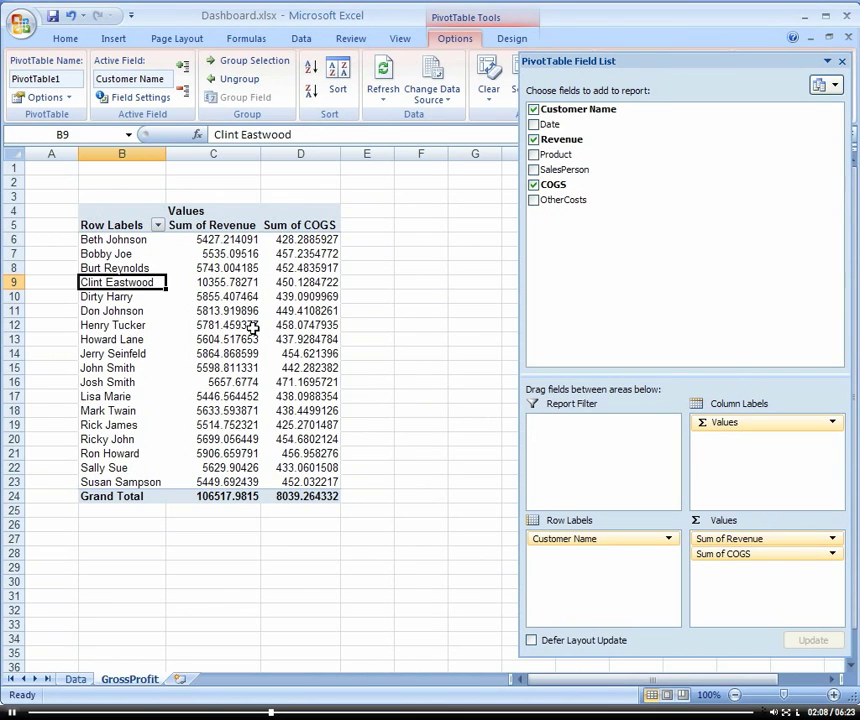
{"action": "left_click", "coordinate": [233, 283]}
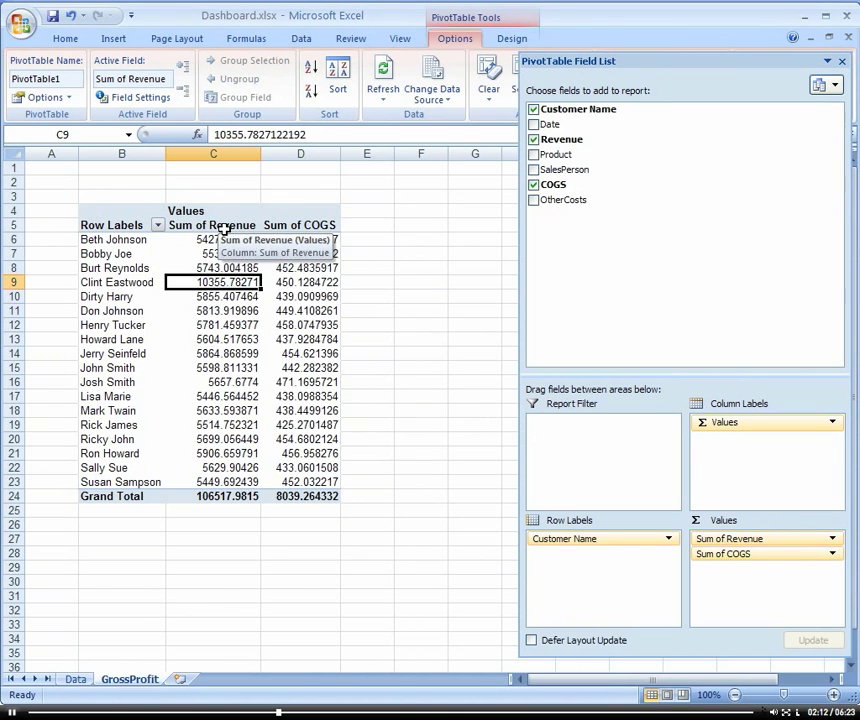
{"action": "left_click", "coordinate": [224, 229]}
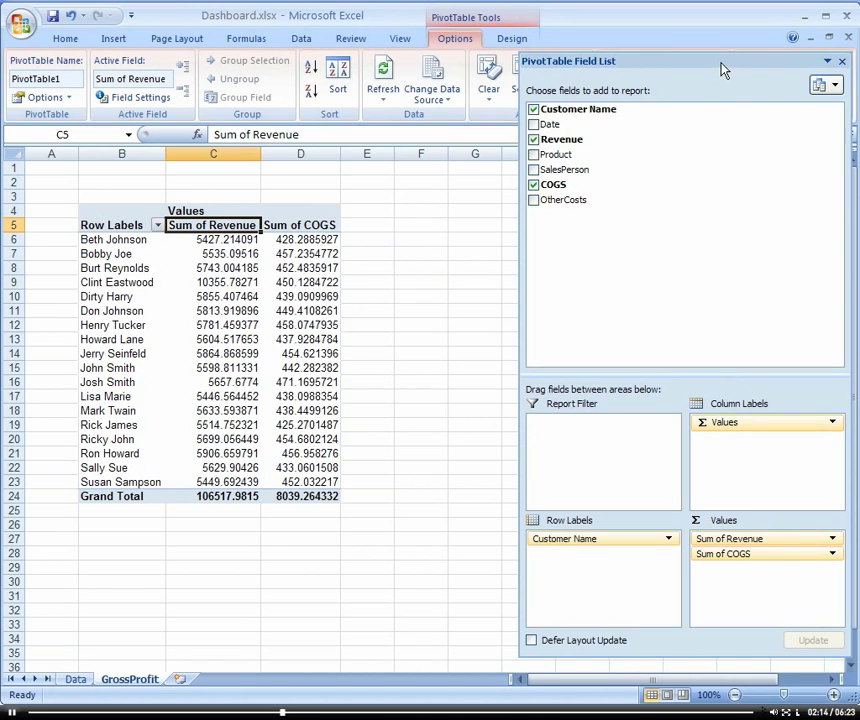
Add a calculated field named "*Gross Proft" to the PivotTable with the formula Revenue minus COGS
{"action": "left_click_drag", "start_coordinate": [722, 69], "coordinate": [460, 60]}
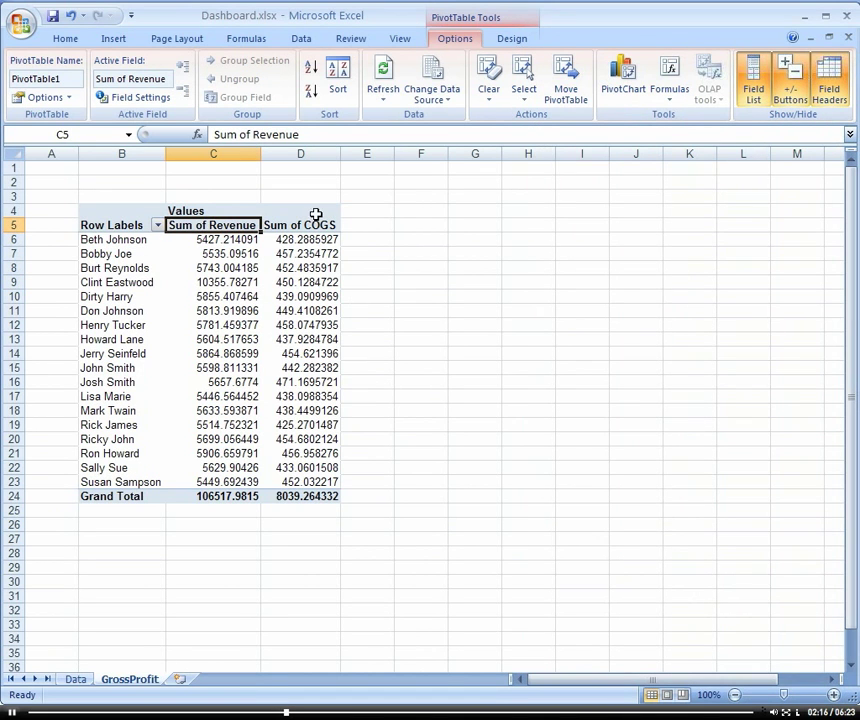
{"action": "left_click", "coordinate": [300, 253]}
{"action": "left_click", "coordinate": [669, 100]}
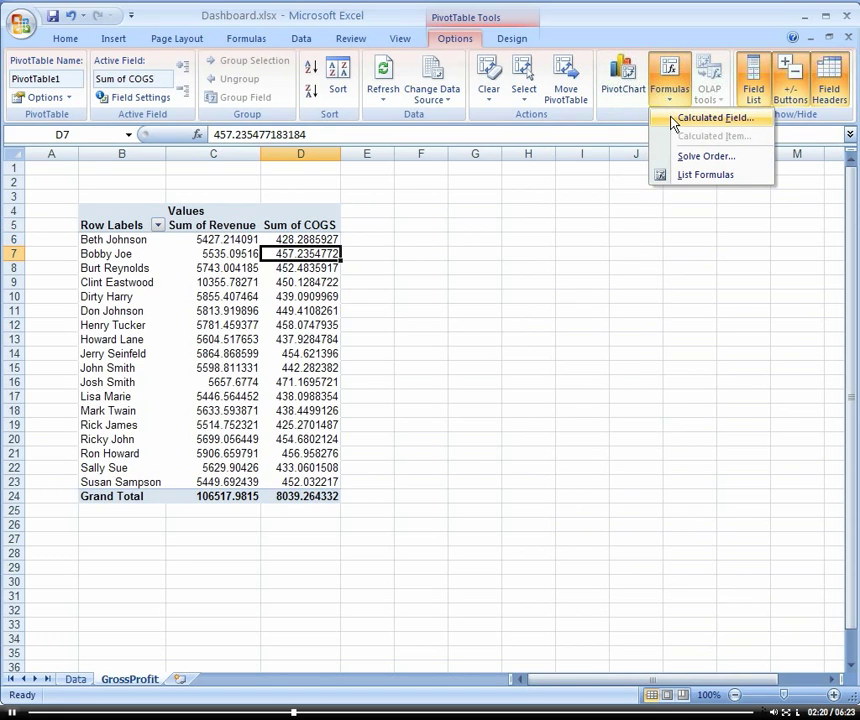
{"action": "left_click", "coordinate": [672, 118]}
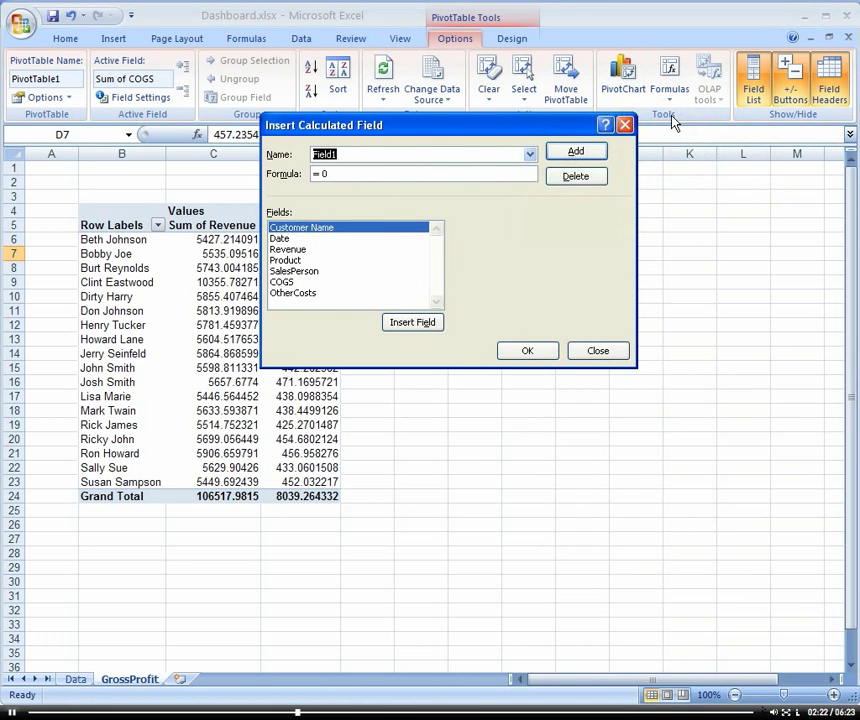
{"action": "type", "text": "Gross Proft"}
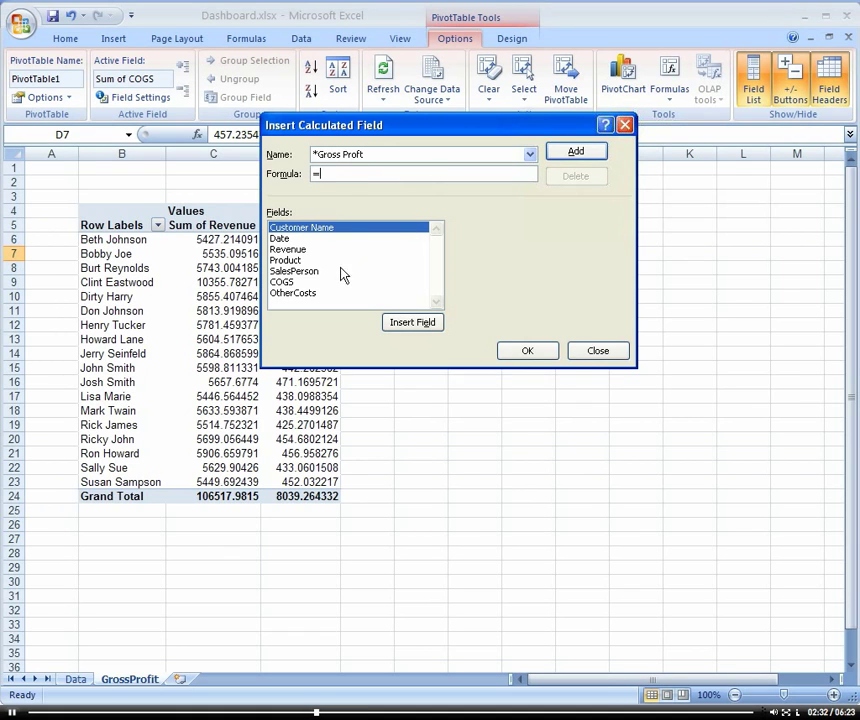
{"action": "left_click", "coordinate": [303, 250]}
{"action": "double_click", "coordinate": [304, 250]}
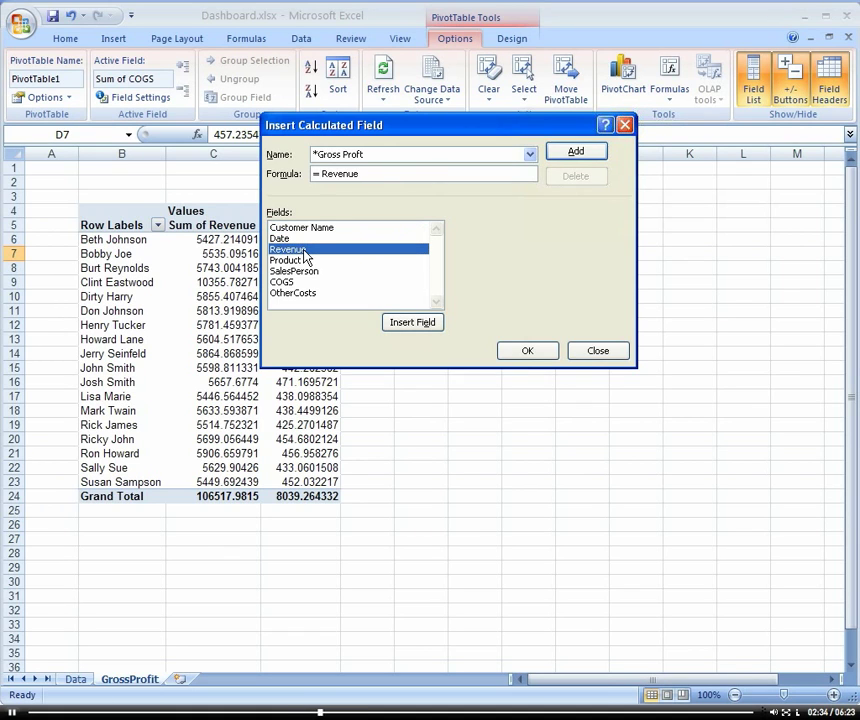
{"action": "type", "text": "-"}
{"action": "left_click", "coordinate": [295, 283]}
{"action": "double_click", "coordinate": [295, 283]}
{"action": "left_click", "coordinate": [527, 352]}
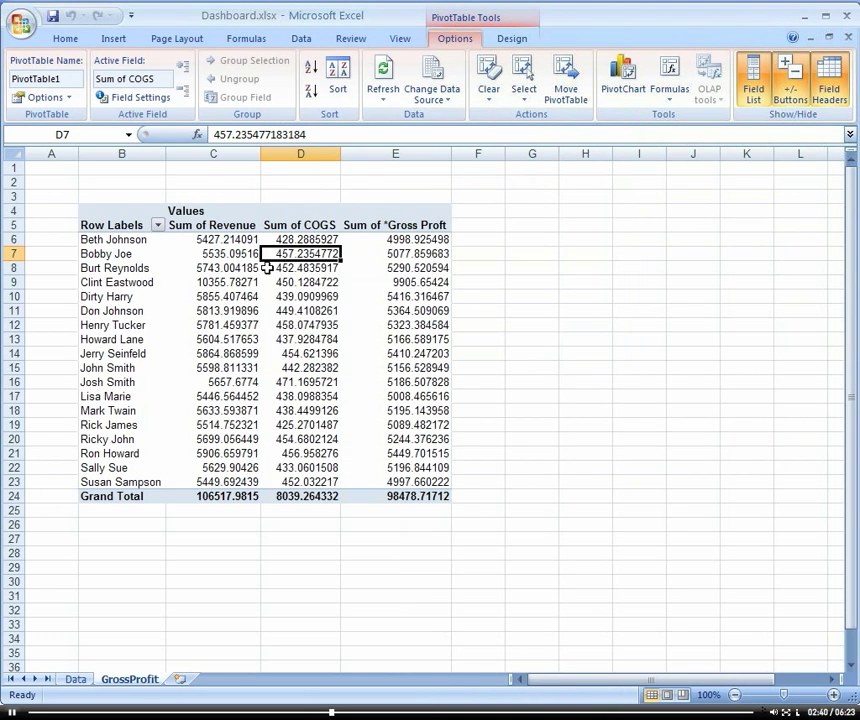
Remove the COGS and Revenue fields from the PivotTable's values
{"action": "left_click", "coordinate": [252, 268]}
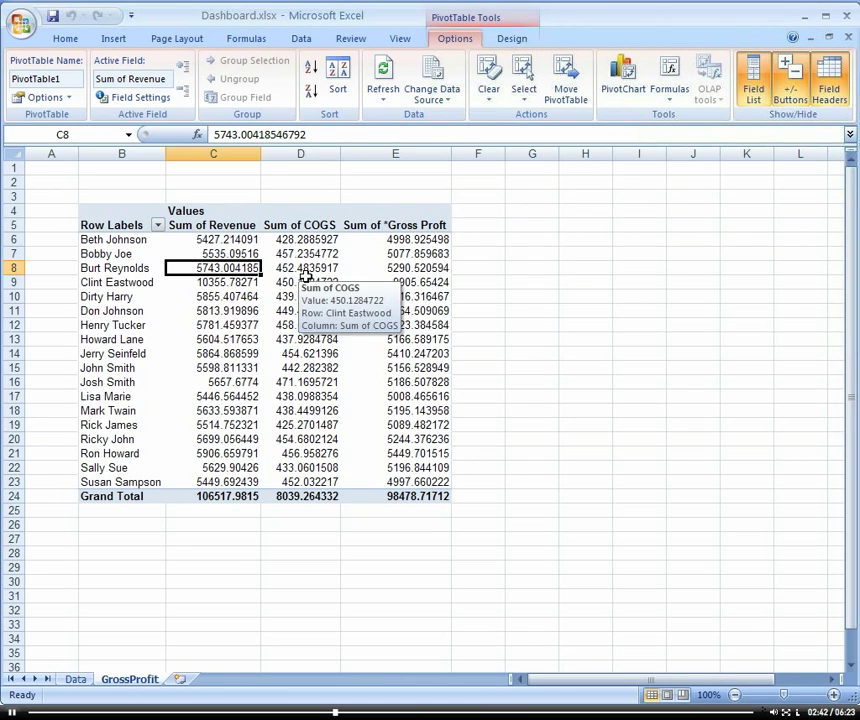
{"action": "left_click_drag", "start_coordinate": [835, 148], "coordinate": [566, 94]}
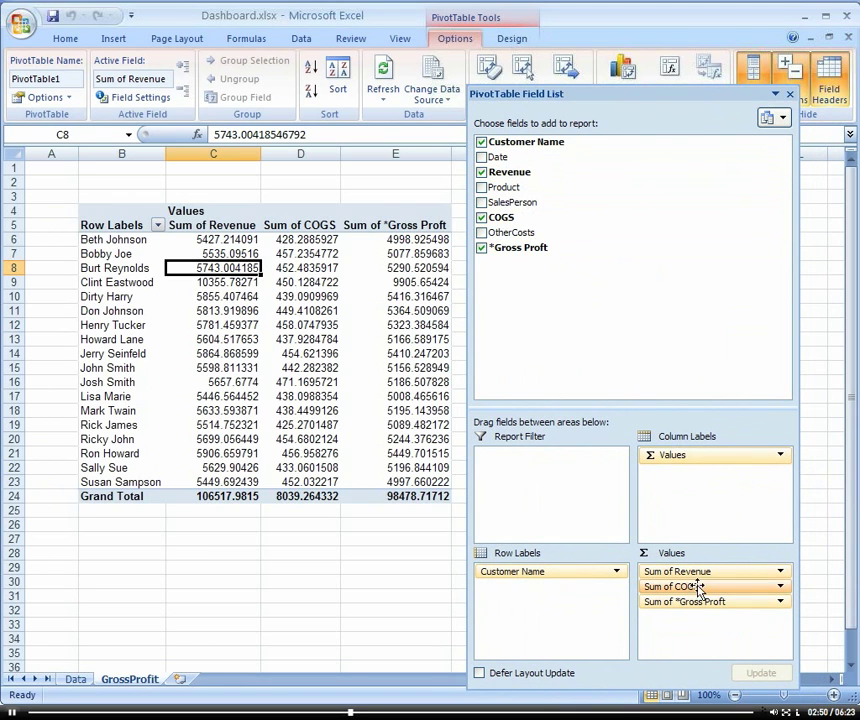
{"action": "left_click", "coordinate": [481, 218]}
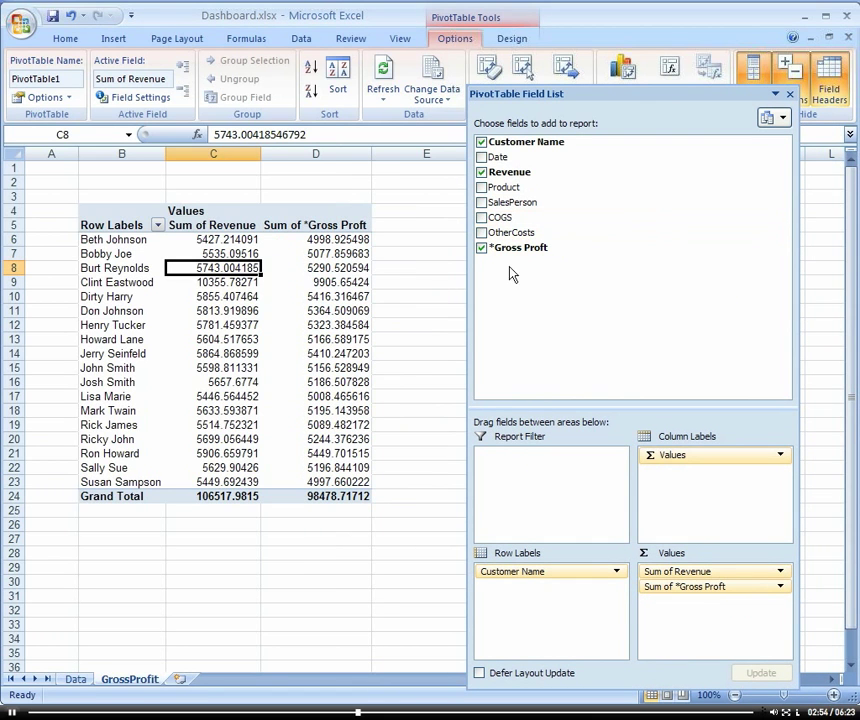
{"action": "left_click", "coordinate": [481, 173]}
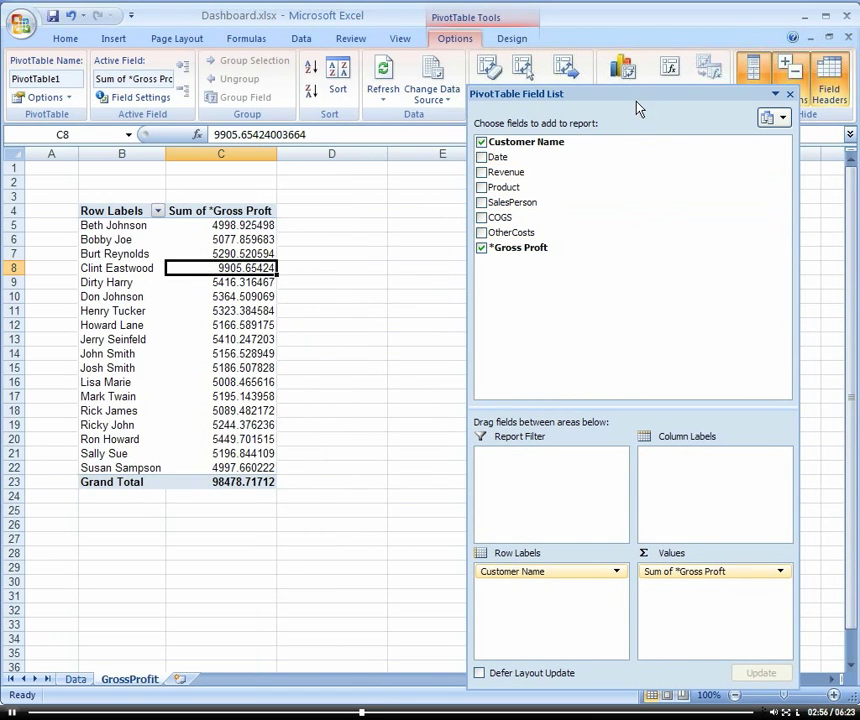
Move the PivotTable Field List off the worksheet and format the gross profit values as Currency with 2 decimal places and the $ symbol
{"action": "left_click_drag", "start_coordinate": [624, 95], "coordinate": [649, 97]}
{"action": "left_click", "coordinate": [815, 94]}
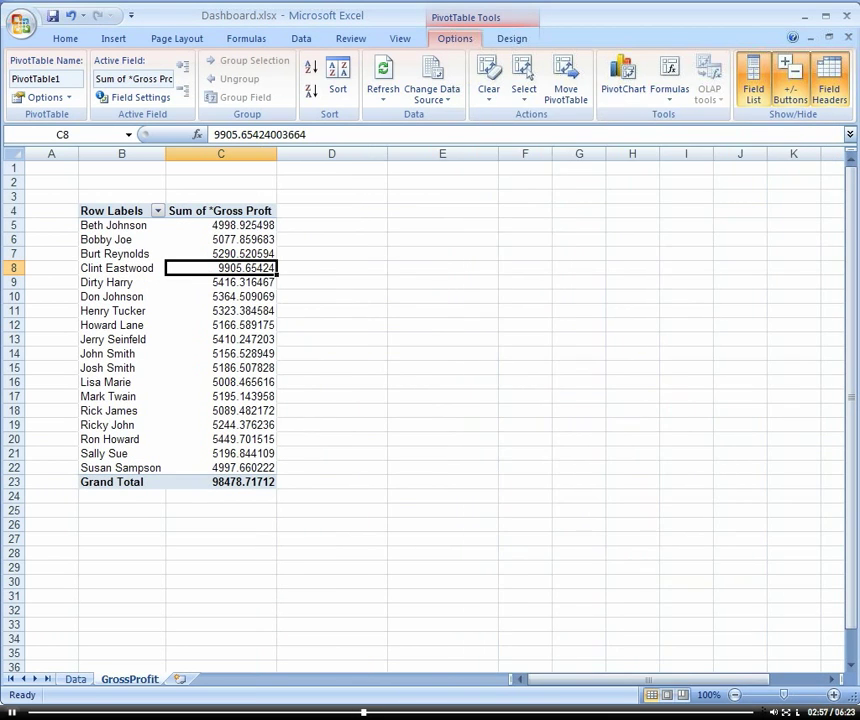
{"action": "left_click", "coordinate": [230, 225]}
{"action": "right_click", "coordinate": [236, 228]}
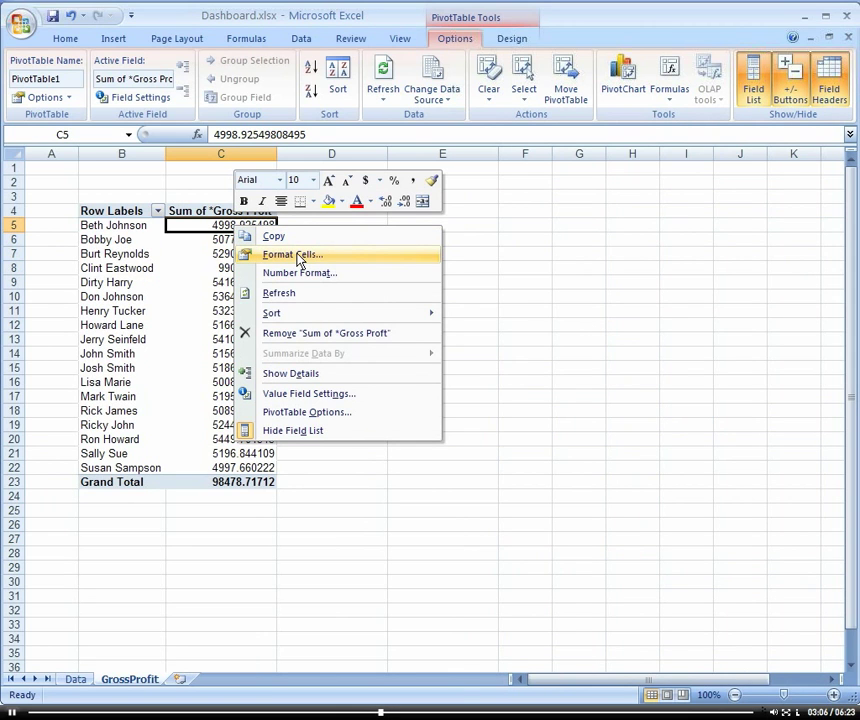
{"action": "left_click", "coordinate": [309, 394]}
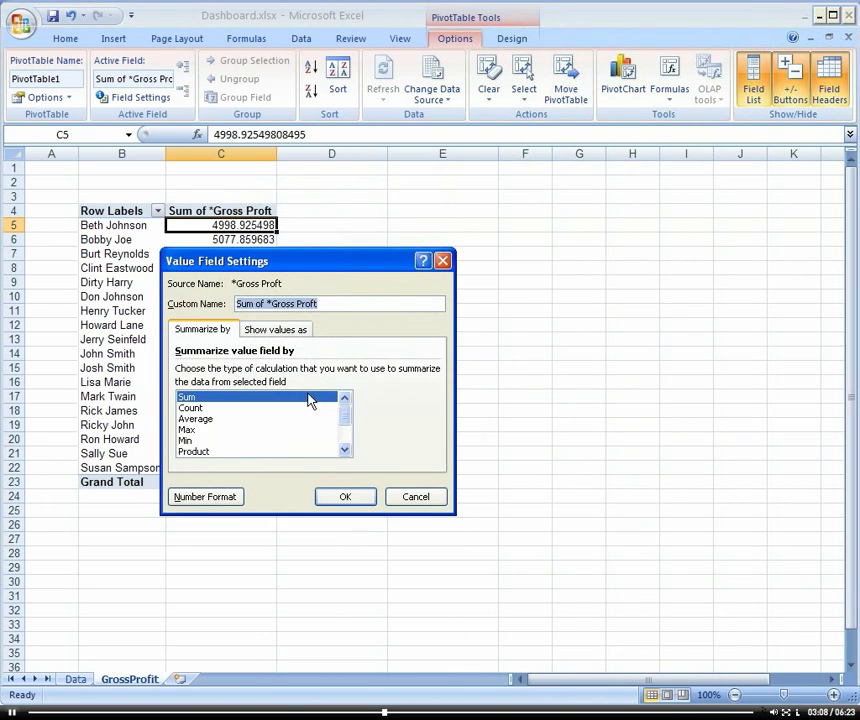
{"action": "left_click", "coordinate": [226, 497]}
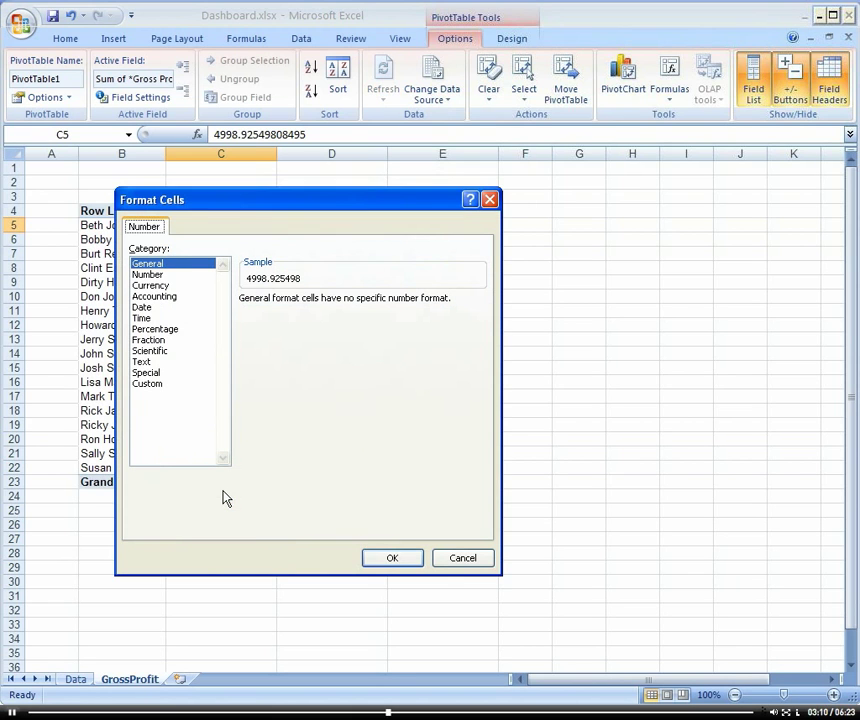
{"action": "left_click", "coordinate": [160, 287]}
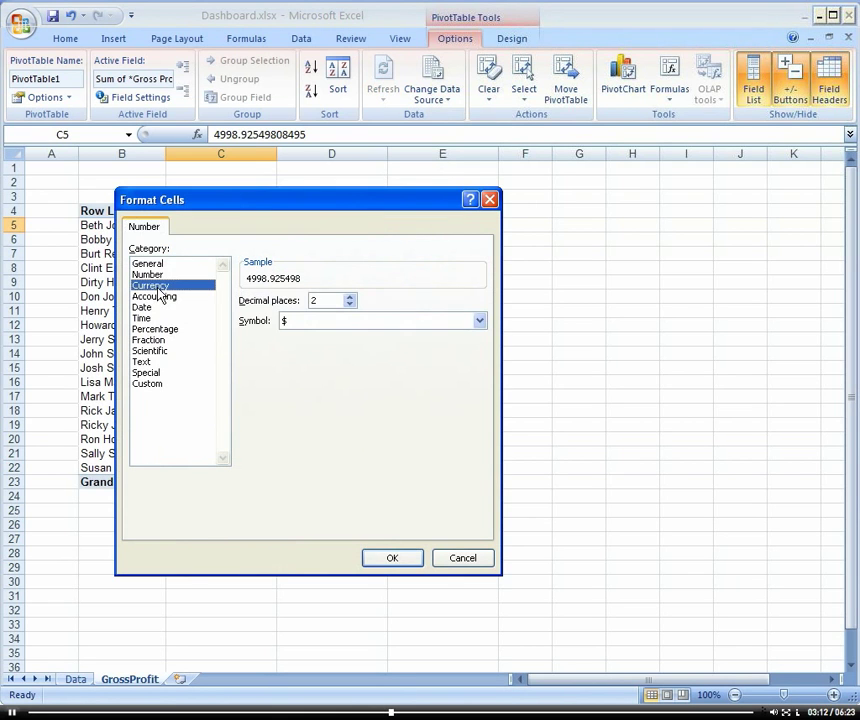
{"action": "left_click", "coordinate": [394, 558]}
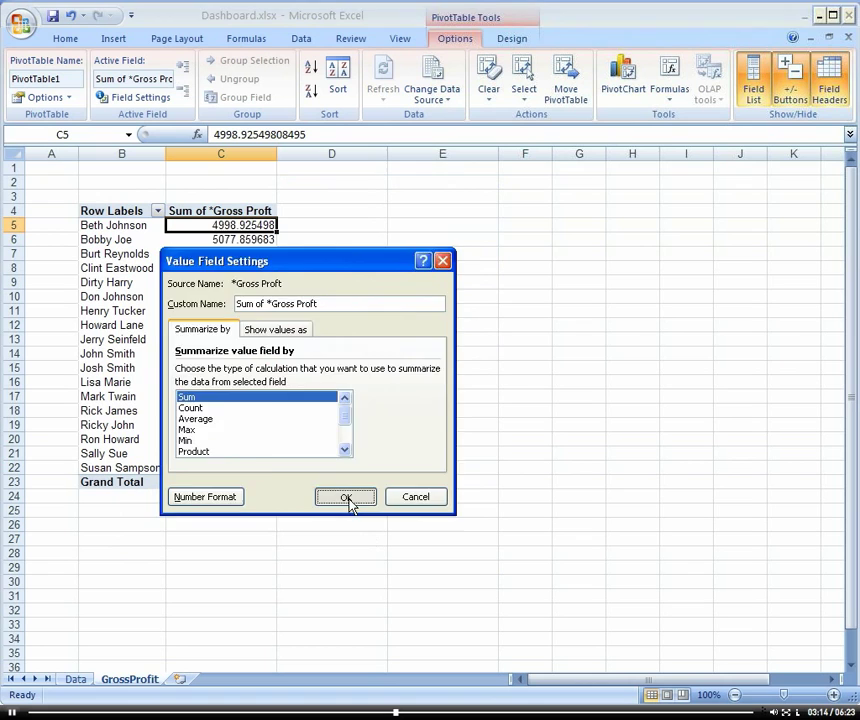
{"action": "left_click", "coordinate": [345, 497]}
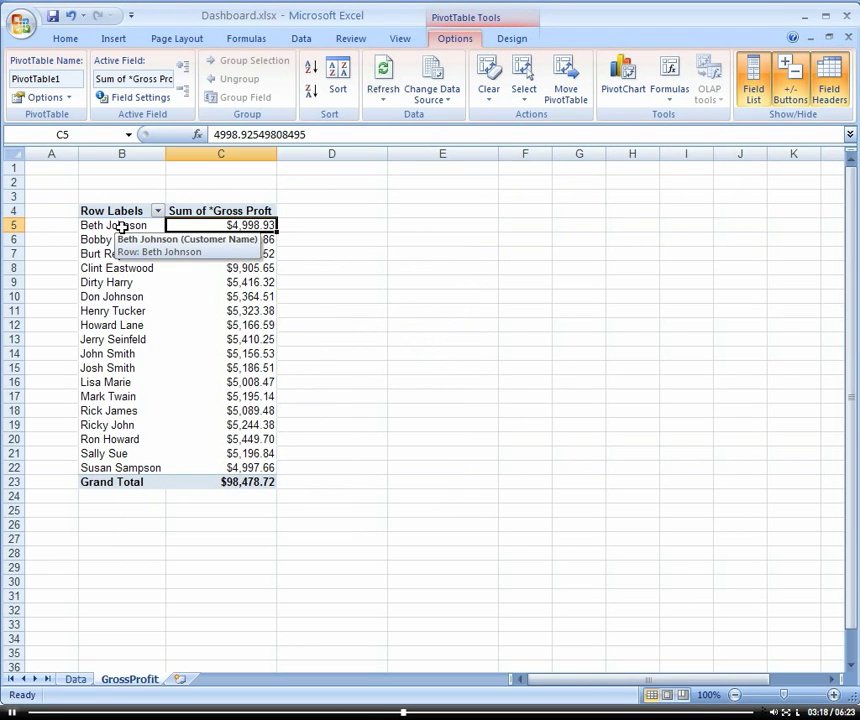
Group the first seven customers in the PivotTable's row labels, B5 to B11
{"action": "left_click_drag", "start_coordinate": [121, 228], "coordinate": [128, 308]}
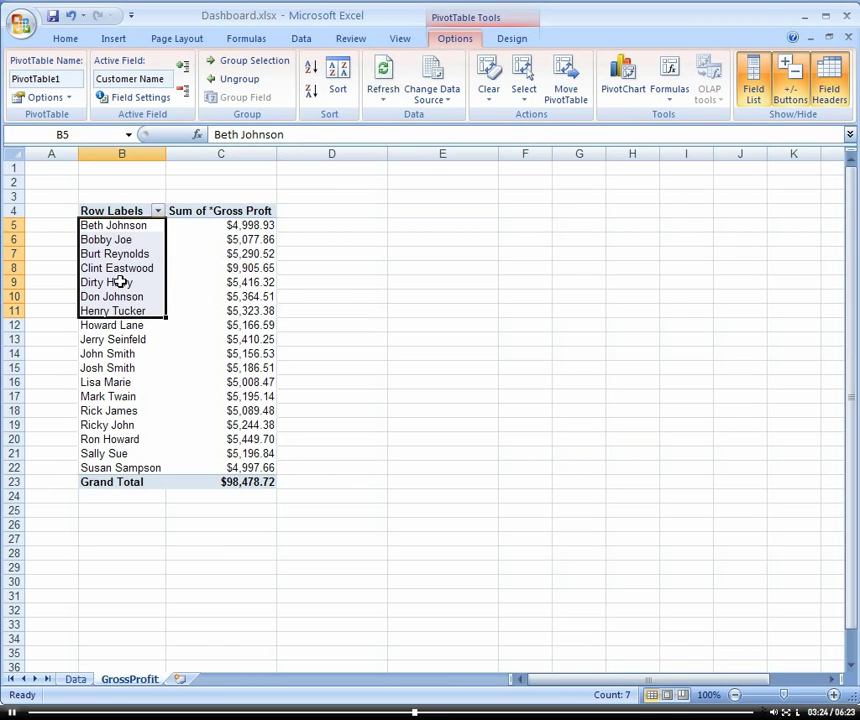
{"action": "right_click", "coordinate": [120, 285]}
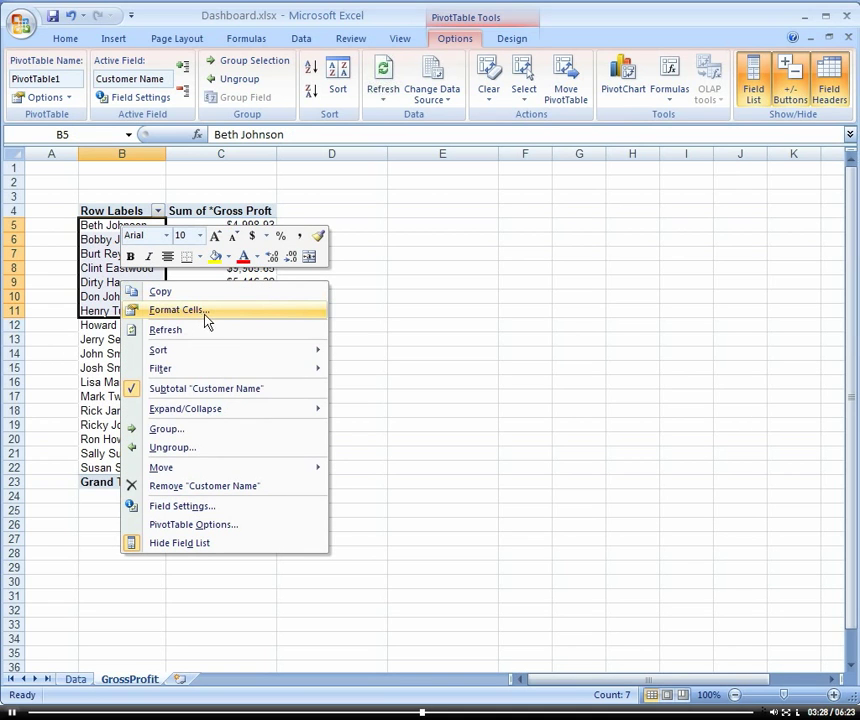
{"action": "left_click", "coordinate": [228, 428]}
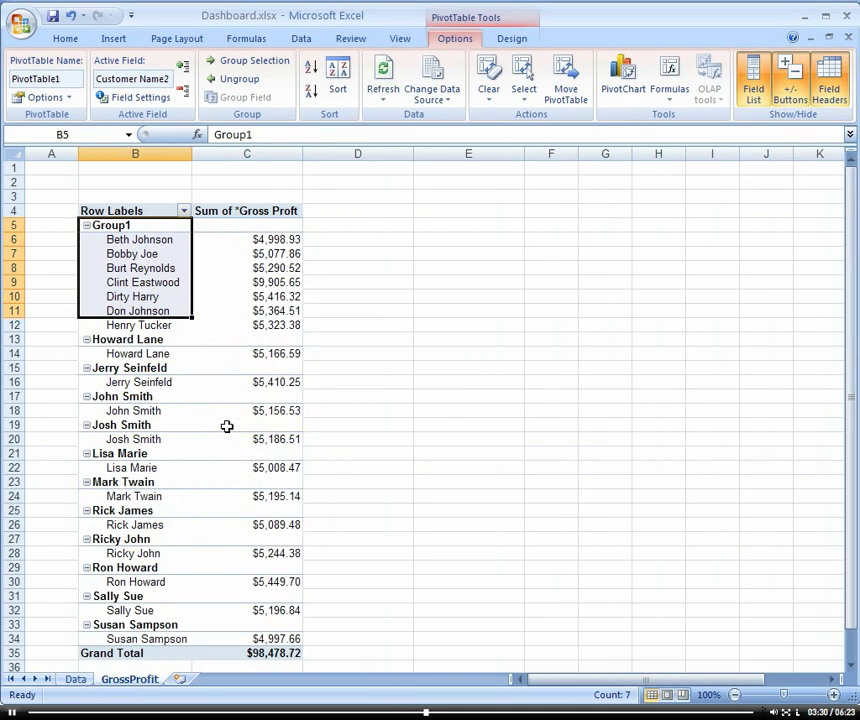
Rename the row label header in B4 to Region and the first customer group in B5 to Asia
{"action": "left_click", "coordinate": [130, 208]}
{"action": "type", "text": "Region"}
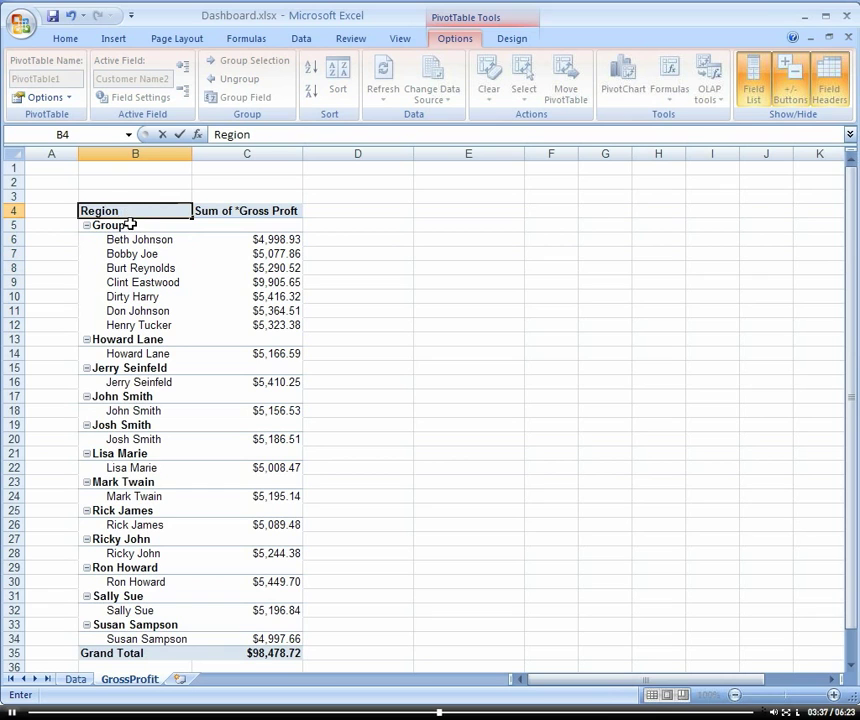
{"action": "key", "text": "Return"}
{"action": "mouse_move", "coordinate": [251, 248]}
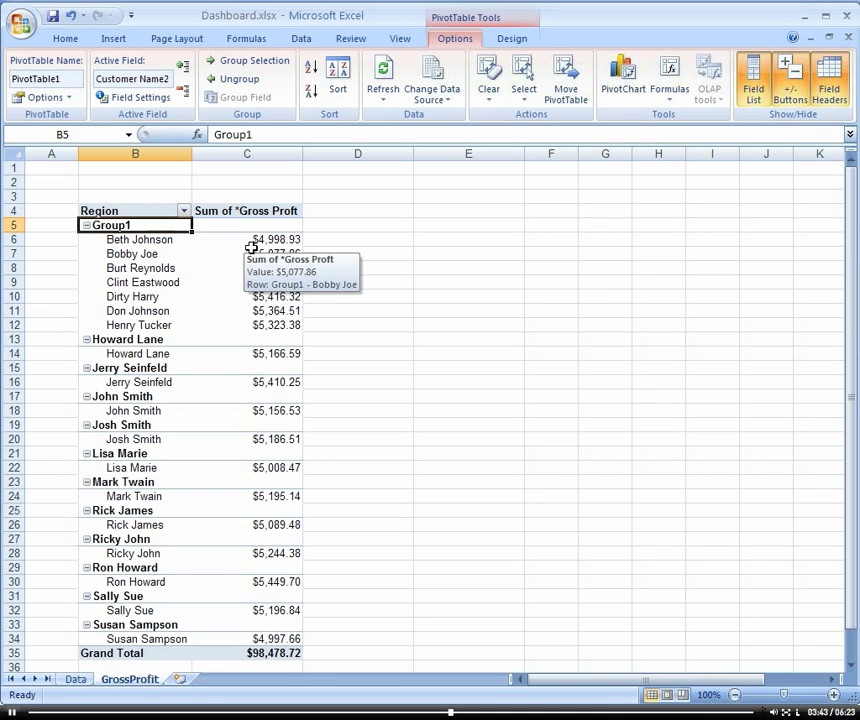
{"action": "type", "text": "Asia"}
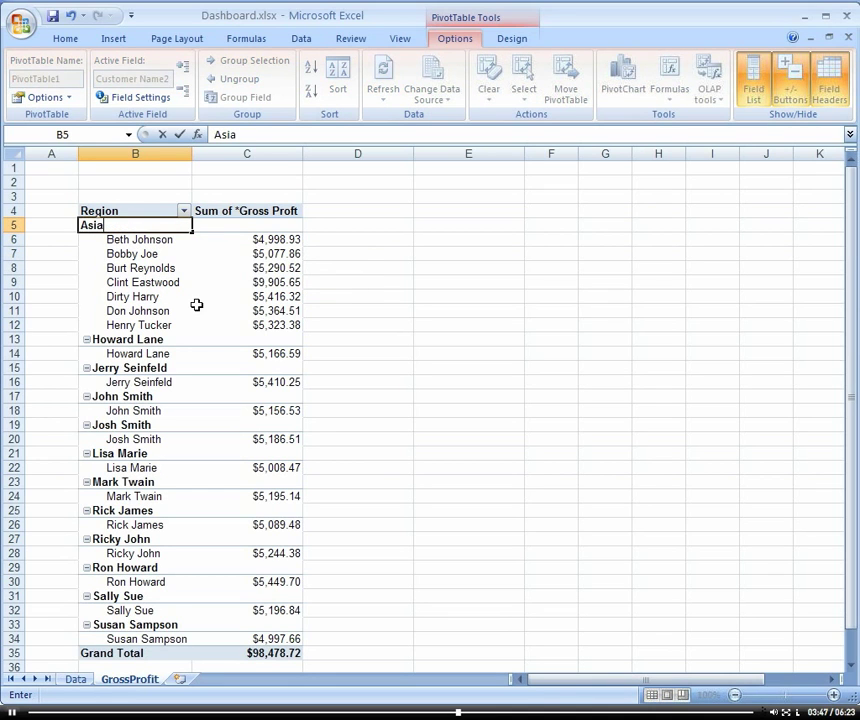
Group the next five customers, in B13 to B21, and name the group North America
{"action": "left_click", "coordinate": [131, 340]}
{"action": "left_click_drag", "start_coordinate": [131, 340], "coordinate": [138, 453]}
{"action": "right_click", "coordinate": [140, 455]}
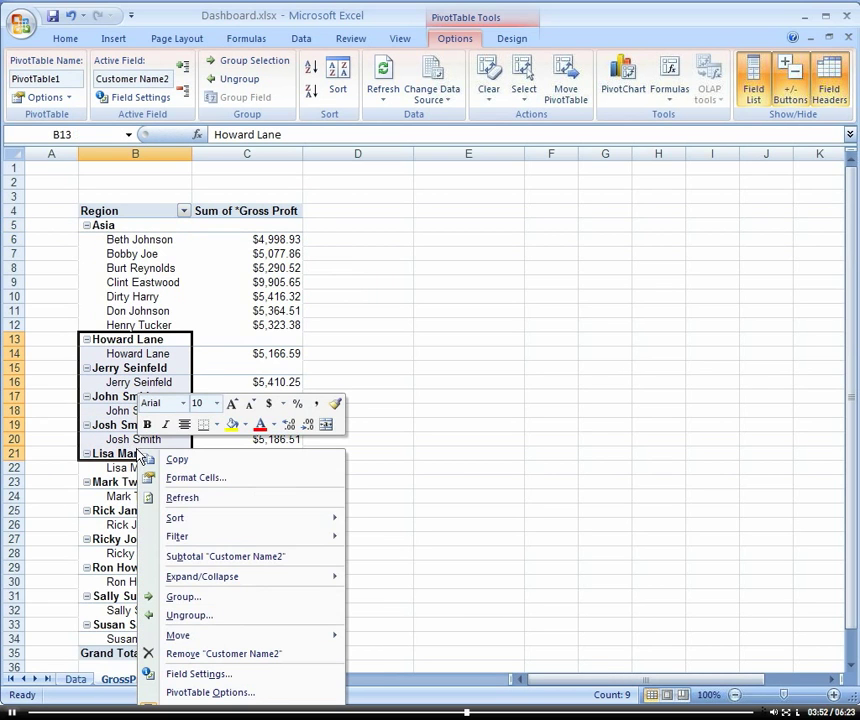
{"action": "left_click", "coordinate": [197, 597]}
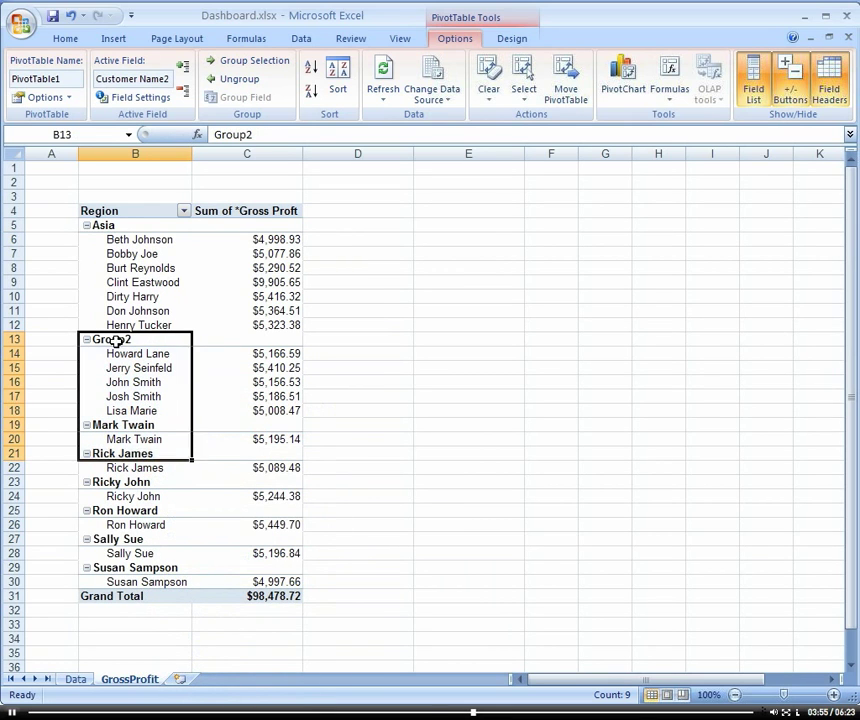
{"action": "left_click", "coordinate": [123, 340]}
{"action": "mouse_move", "coordinate": [251, 342]}
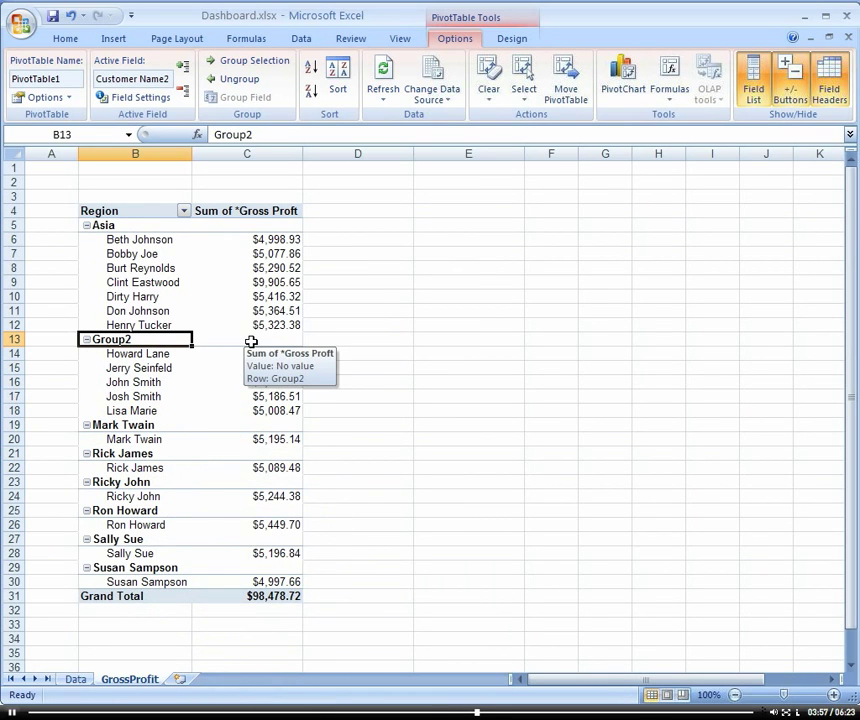
{"action": "type", "text": "North America"}
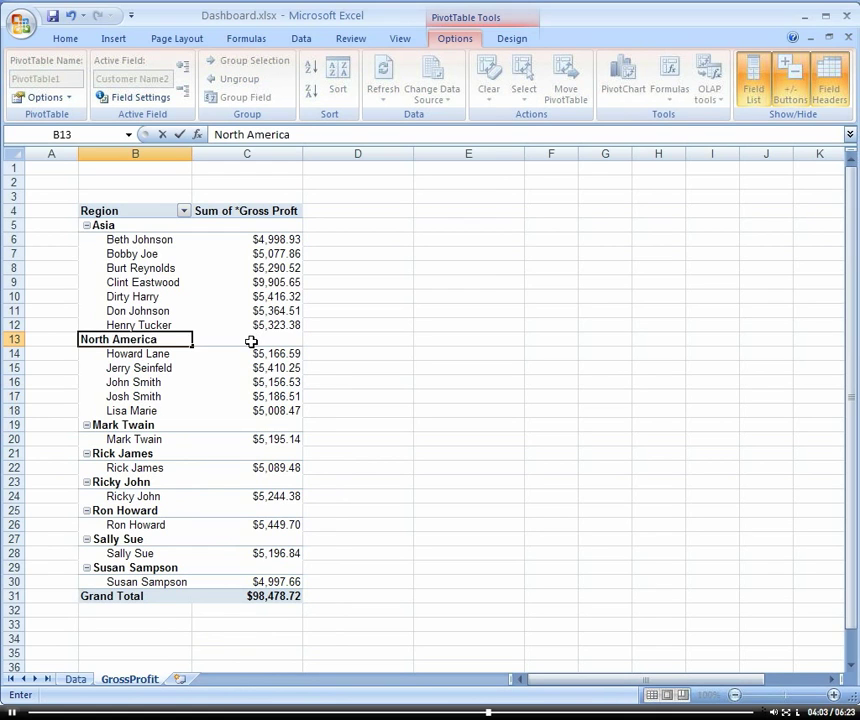
Group the next three customers, in B19 to B23, and name the group Middle East
{"action": "left_click_drag", "start_coordinate": [145, 426], "coordinate": [143, 482]}
{"action": "right_click", "coordinate": [145, 484]}
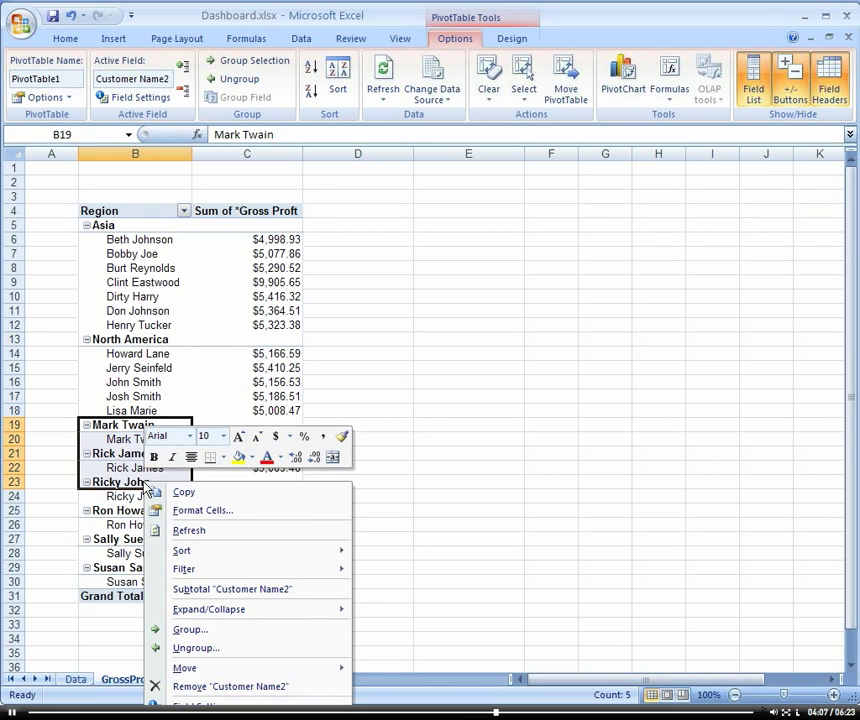
{"action": "left_click", "coordinate": [191, 629]}
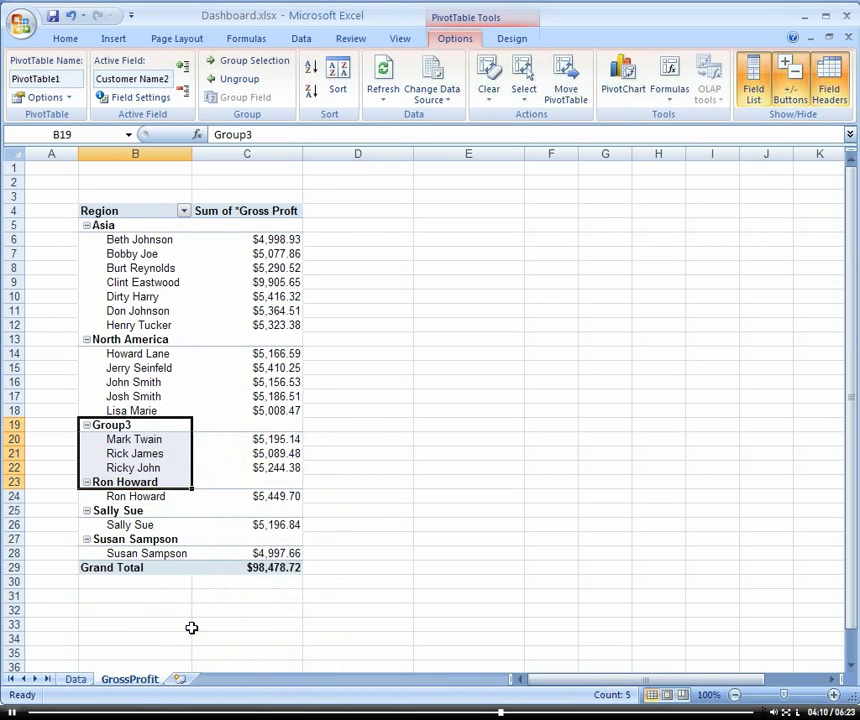
{"action": "left_click", "coordinate": [120, 425]}
{"action": "type", "text": "Middle East"}
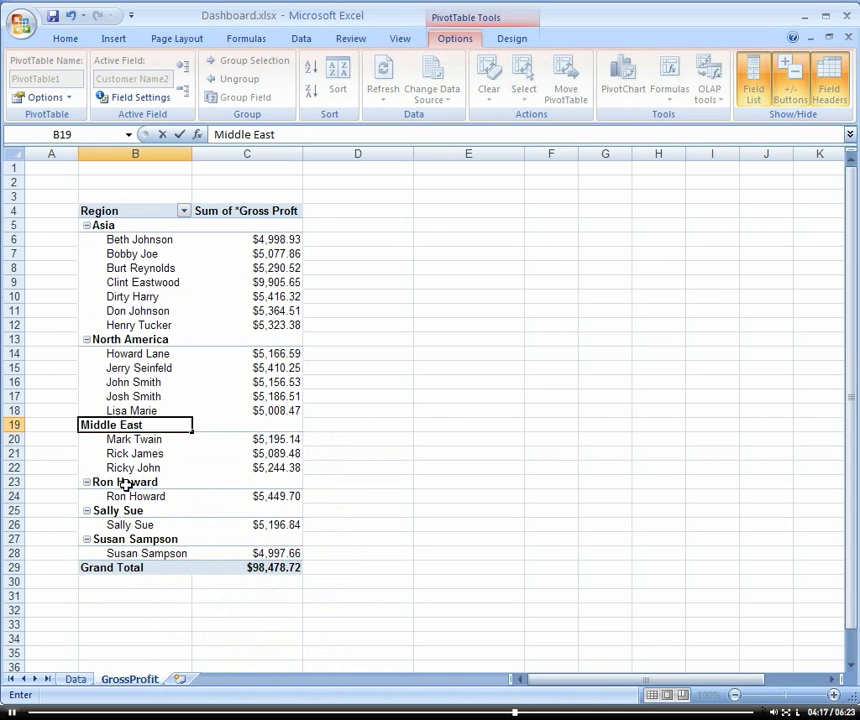
Group the last three customers, in B23 to B27, and name the group Europe
{"action": "left_click_drag", "start_coordinate": [124, 483], "coordinate": [124, 540]}
{"action": "right_click", "coordinate": [139, 509]}
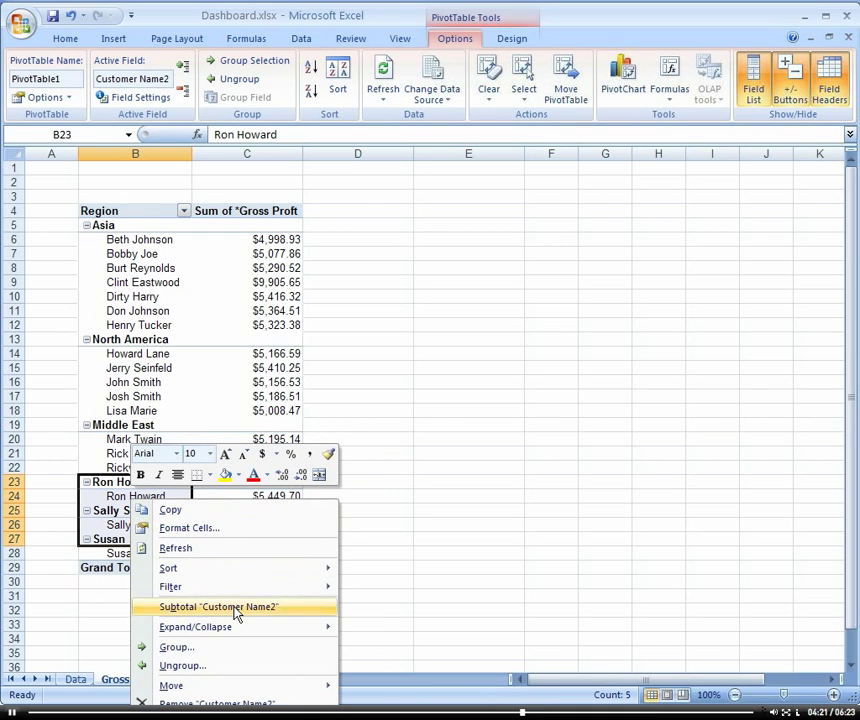
{"action": "left_click", "coordinate": [250, 647]}
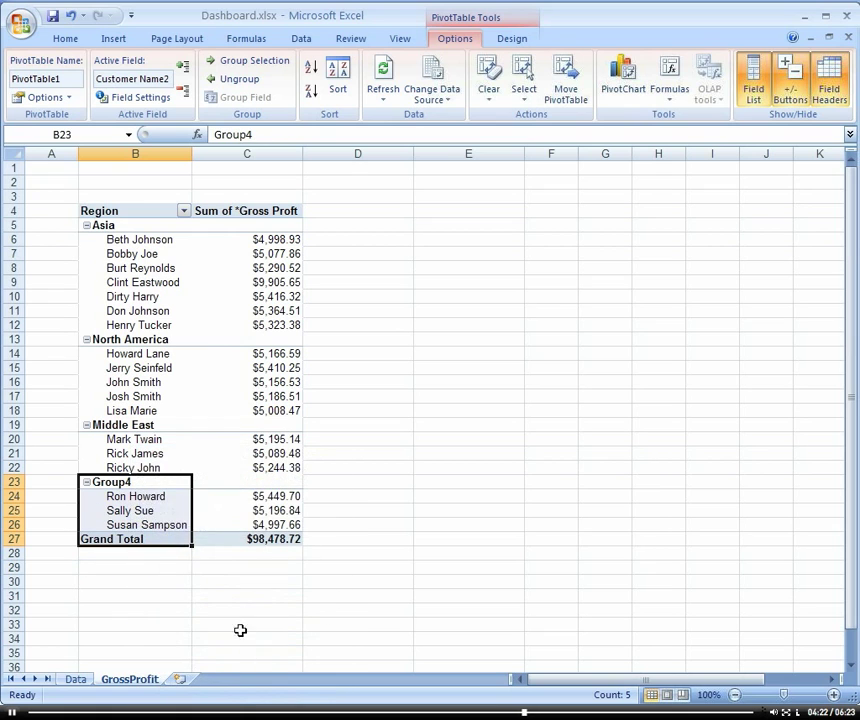
{"action": "left_click", "coordinate": [172, 482]}
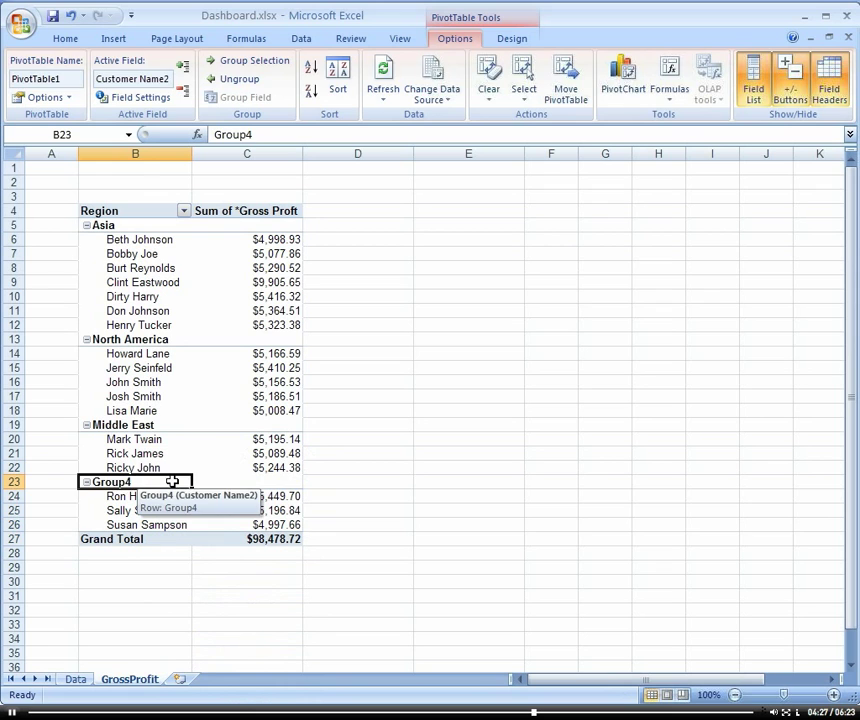
{"action": "type", "text": "Europe"}
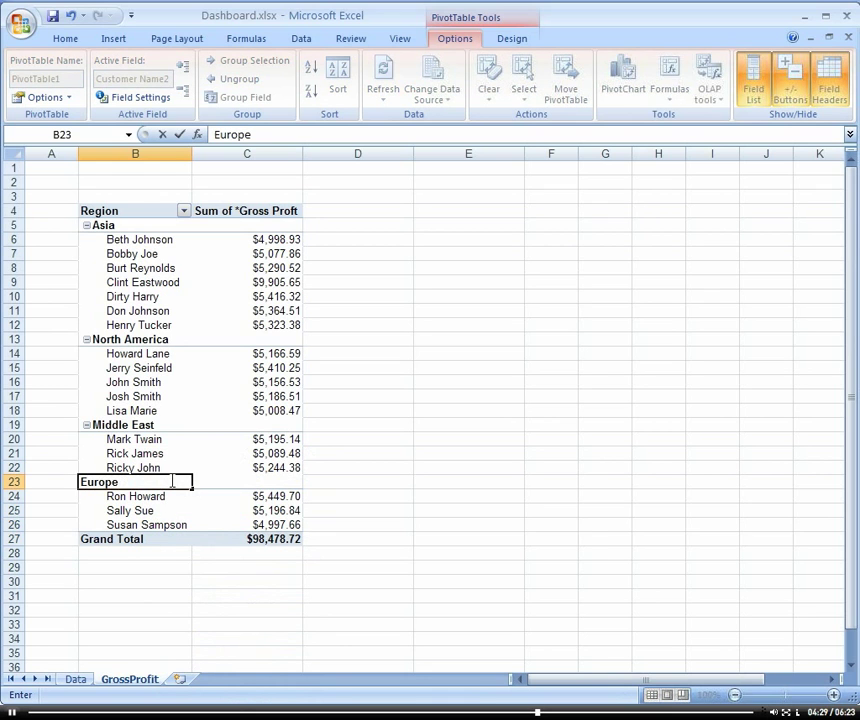
{"action": "left_click", "coordinate": [172, 427]}
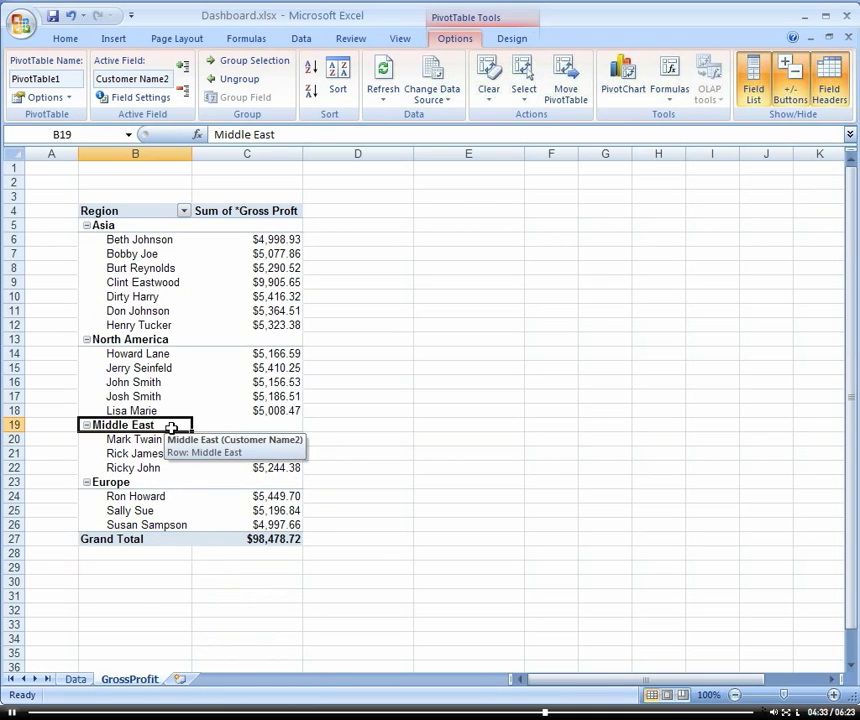
{"action": "left_click", "coordinate": [118, 213]}
{"action": "right_click", "coordinate": [120, 215]}
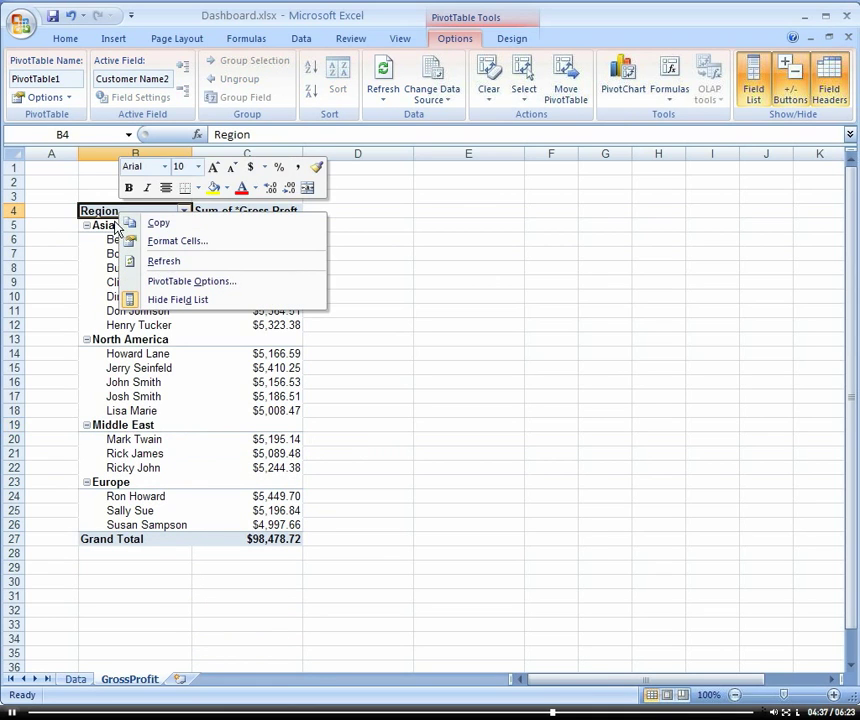
{"action": "key", "text": "Escape"}
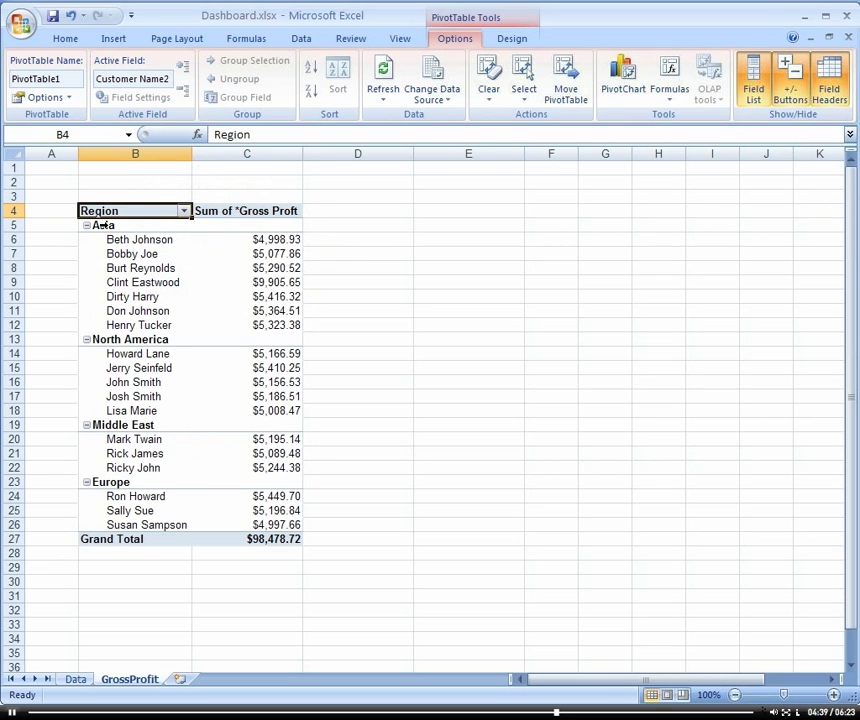
Collapse the Asia, North America, Middle East and Europe groups in the PivotTable to show only regional gross profit
{"action": "left_click", "coordinate": [87, 227]}
{"action": "left_click", "coordinate": [87, 240]}
{"action": "left_click", "coordinate": [86, 254]}
{"action": "left_click", "coordinate": [86, 268]}
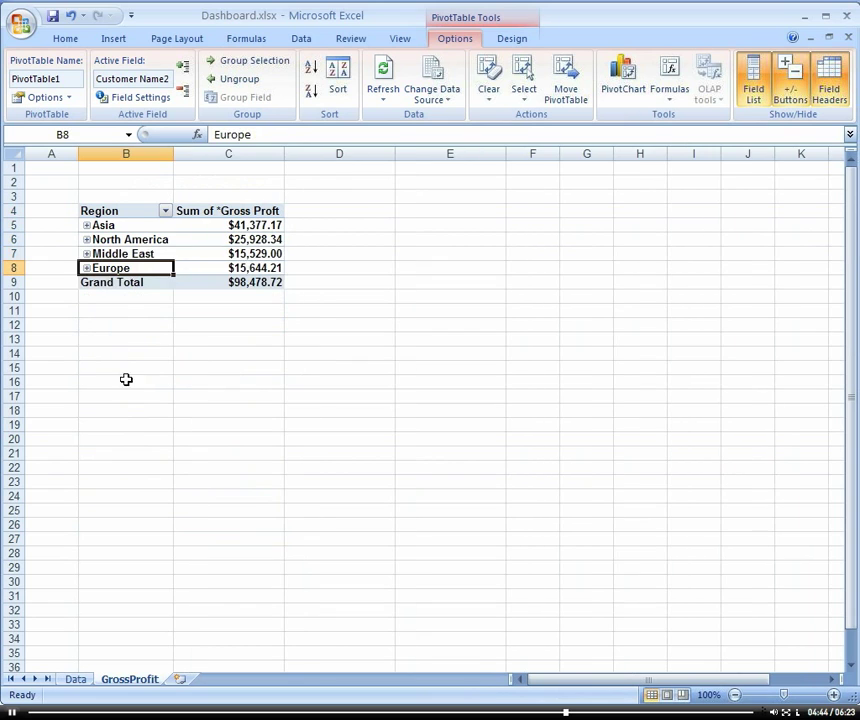
{"action": "left_click", "coordinate": [192, 253]}
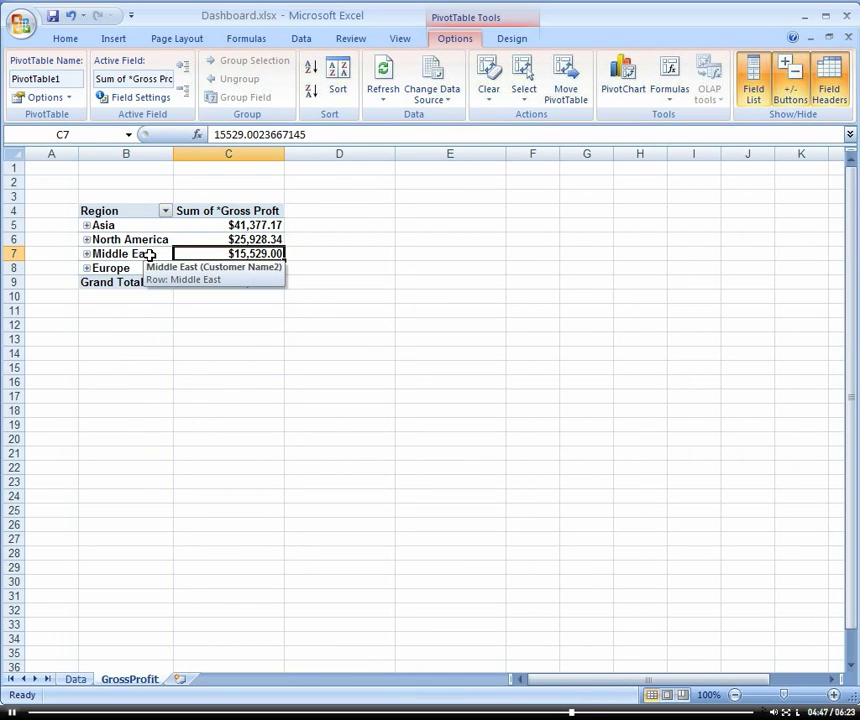
{"action": "left_click", "coordinate": [149, 254]}
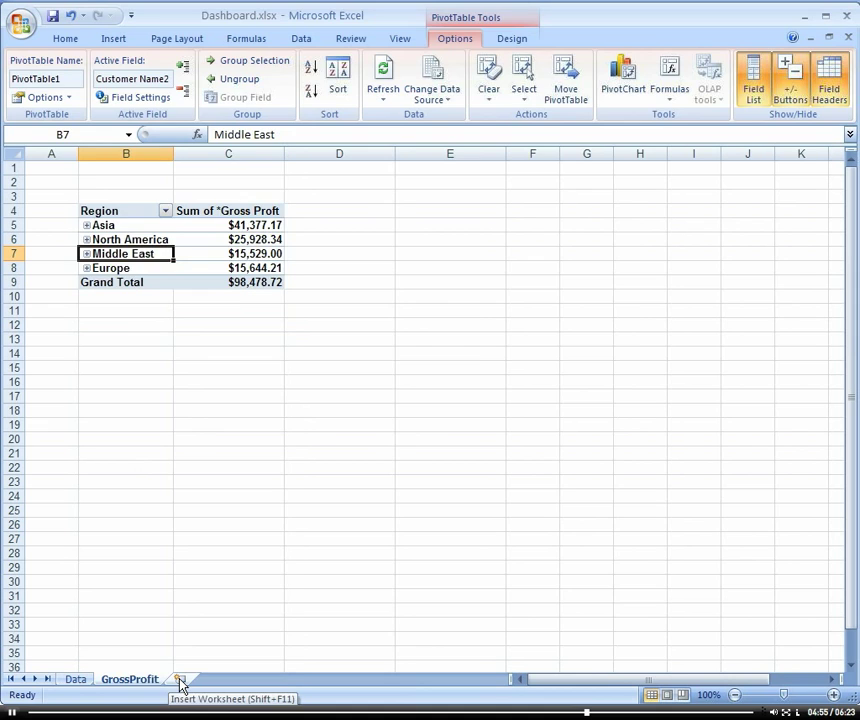
Insert a new worksheet after GrossProfit and rename it Dashboard
{"action": "left_click", "coordinate": [180, 681]}
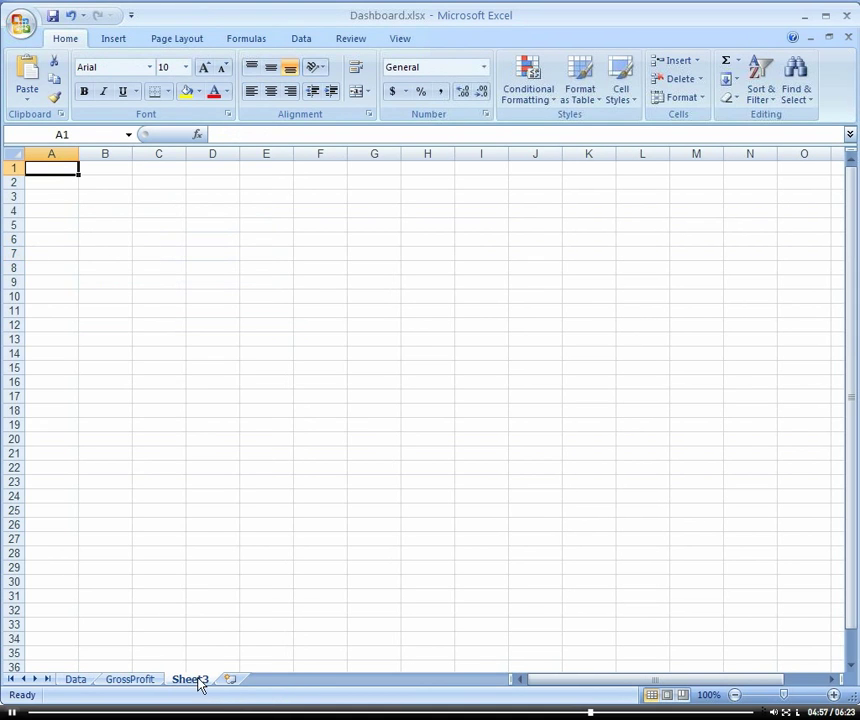
{"action": "right_click", "coordinate": [200, 683]}
{"action": "left_click", "coordinate": [245, 535]}
{"action": "left_click", "coordinate": [245, 535]}
{"action": "type", "text": "Dah"}
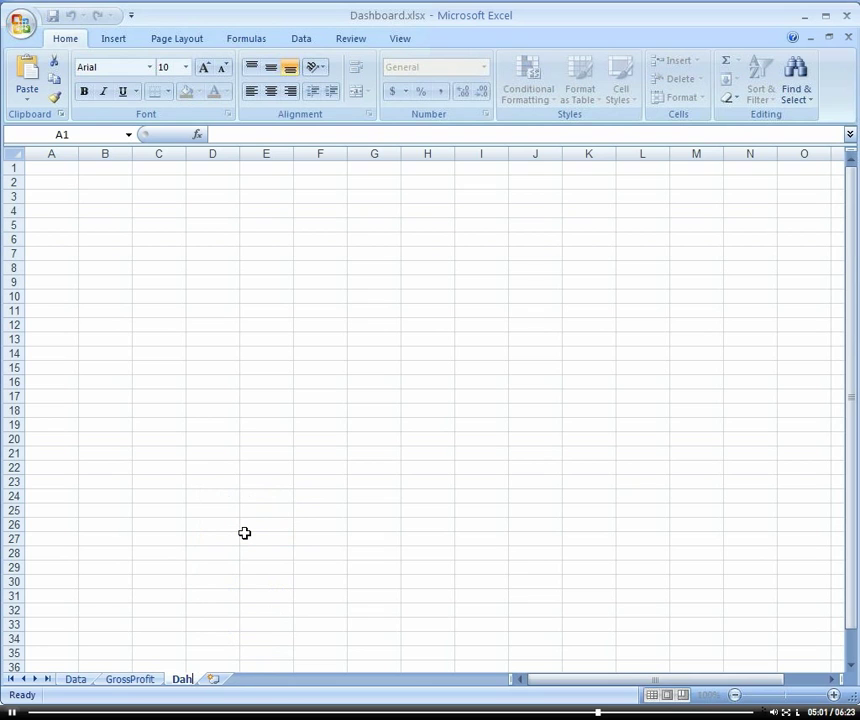
{"action": "type", "text": "bo"}
{"action": "key", "text": "BackSpace"}
{"action": "key", "text": "BackSpace"}
{"action": "key", "text": "BackSpace"}
{"action": "type", "text": "shboard"}
{"action": "key", "text": "Return"}
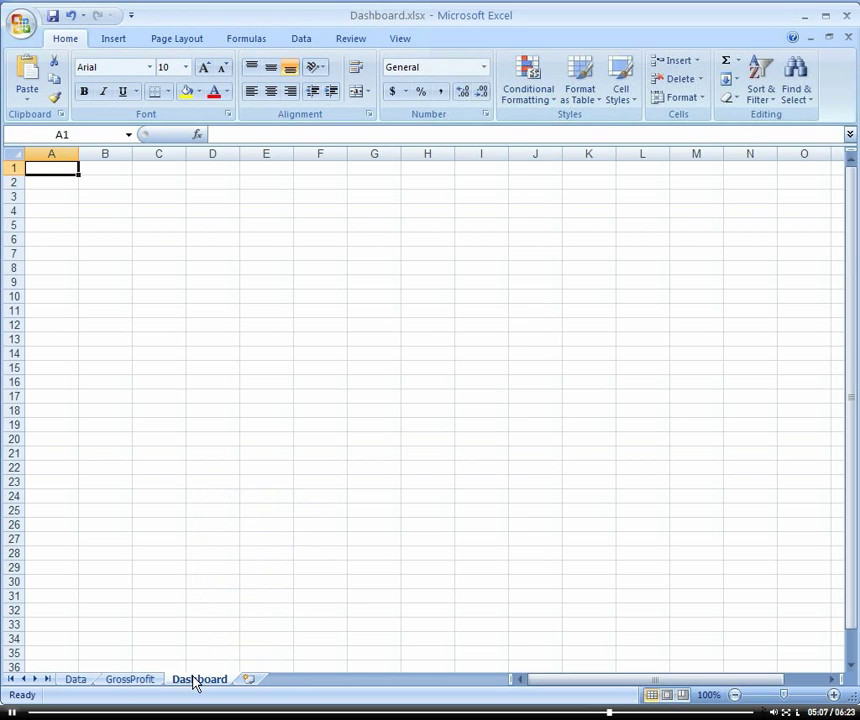
Reorder the worksheets so that Dashboard comes first, GrossProfit second and Data last
{"action": "left_click_drag", "start_coordinate": [195, 683], "coordinate": [73, 685]}
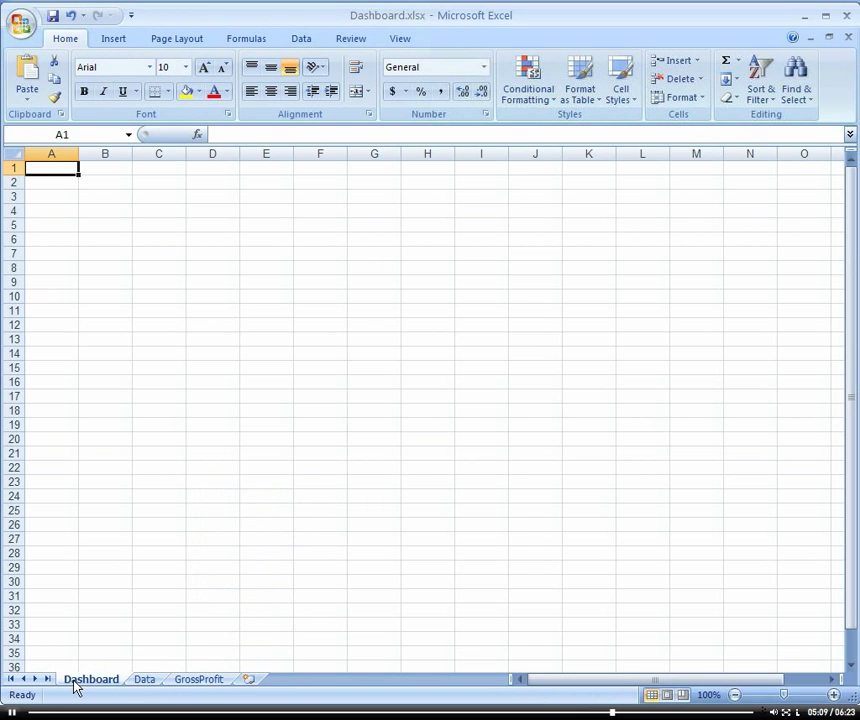
{"action": "left_click", "coordinate": [154, 683]}
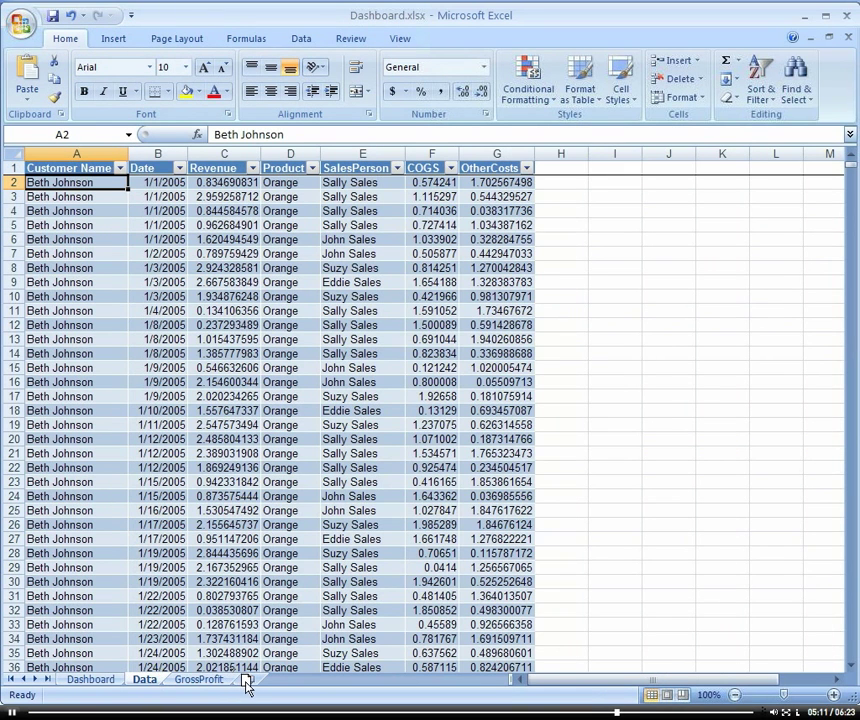
{"action": "left_click_drag", "start_coordinate": [247, 686], "coordinate": [246, 688]}
Insert a basic pie PivotChart from the regional gross profit PivotTable on the GrossProfit sheet
{"action": "left_click", "coordinate": [179, 689]}
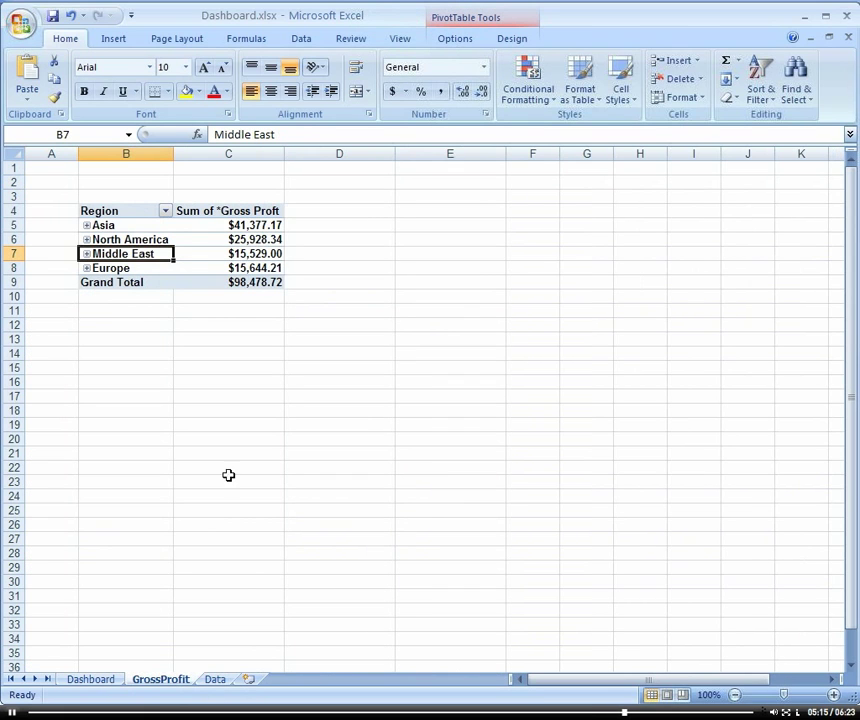
{"action": "left_click", "coordinate": [212, 410]}
{"action": "left_click", "coordinate": [195, 253]}
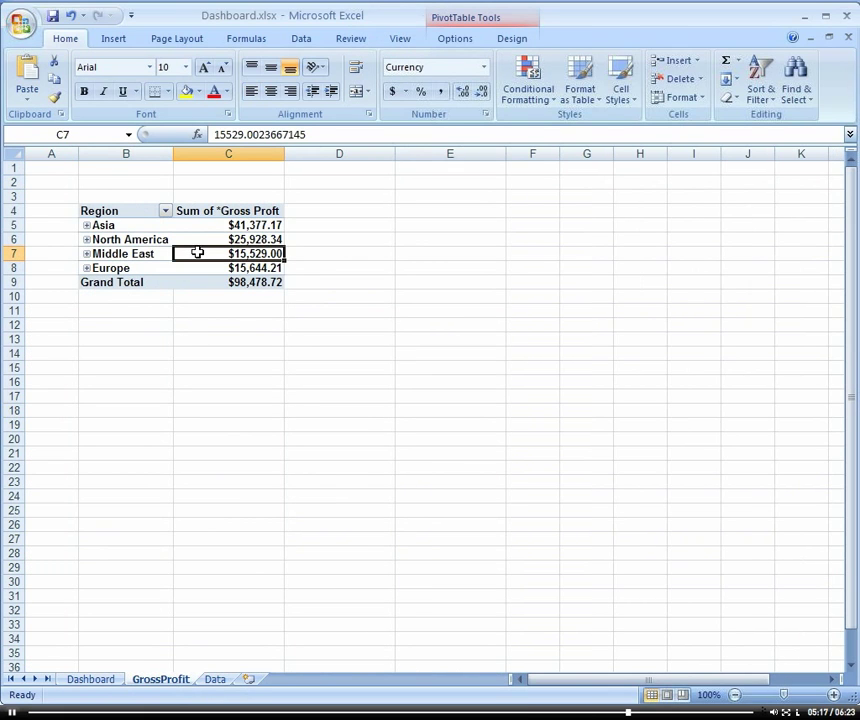
{"action": "right_click", "coordinate": [198, 256]}
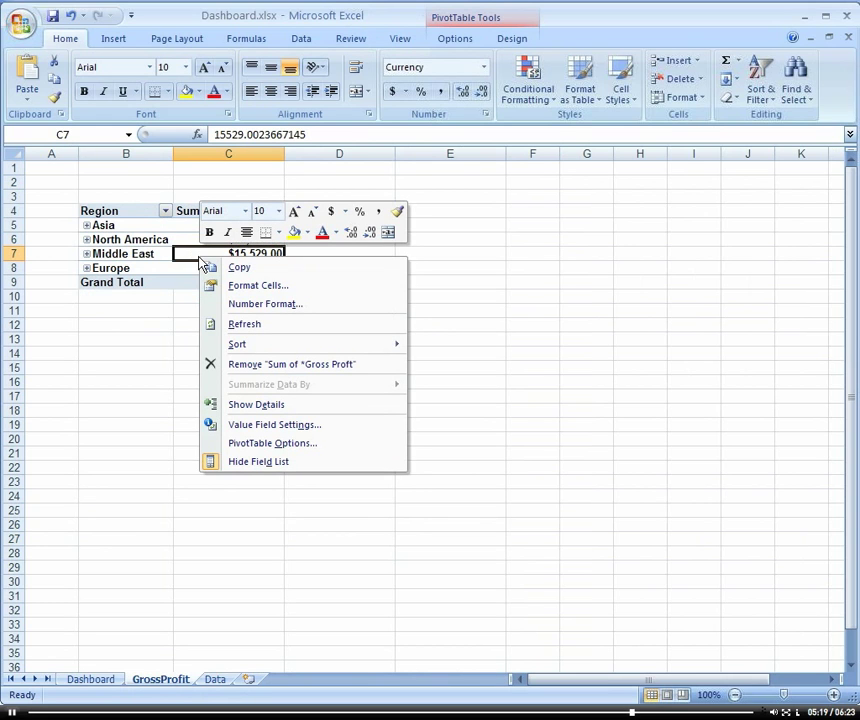
{"action": "key", "text": "Escape"}
{"action": "left_click", "coordinate": [450, 45]}
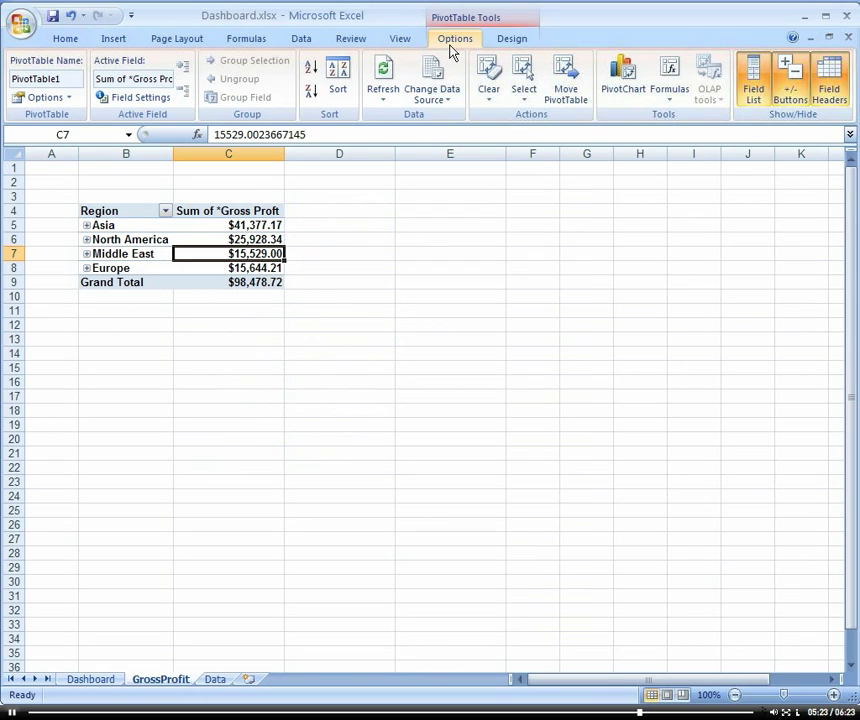
{"action": "left_click", "coordinate": [626, 75]}
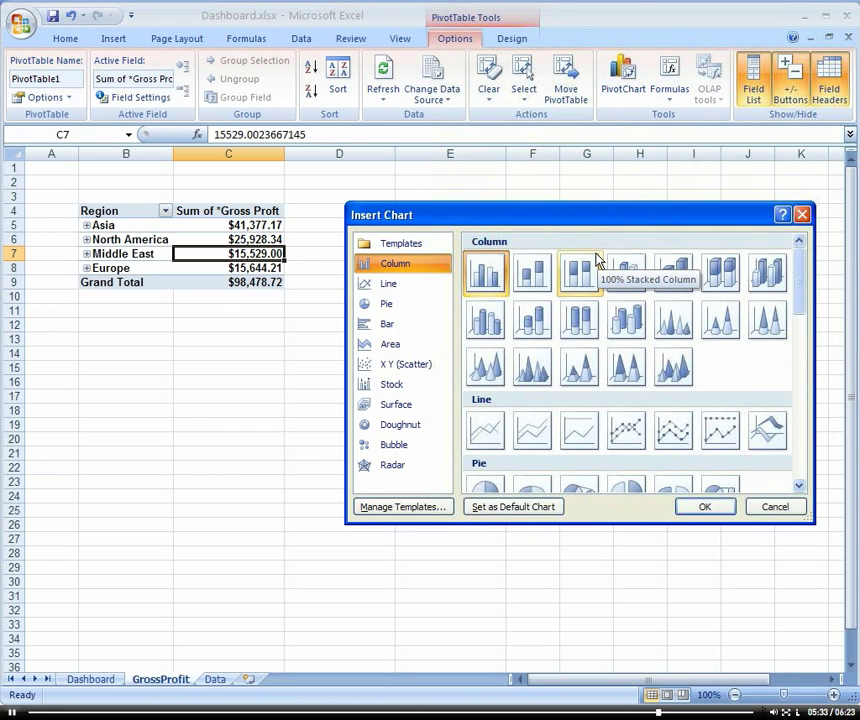
{"action": "left_click", "coordinate": [387, 306]}
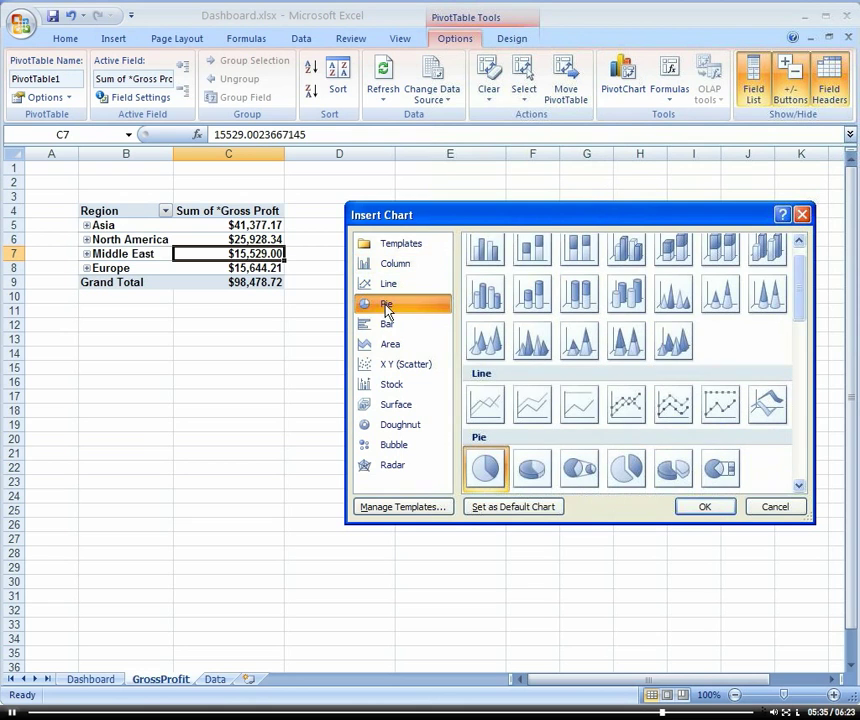
{"action": "left_click", "coordinate": [703, 506]}
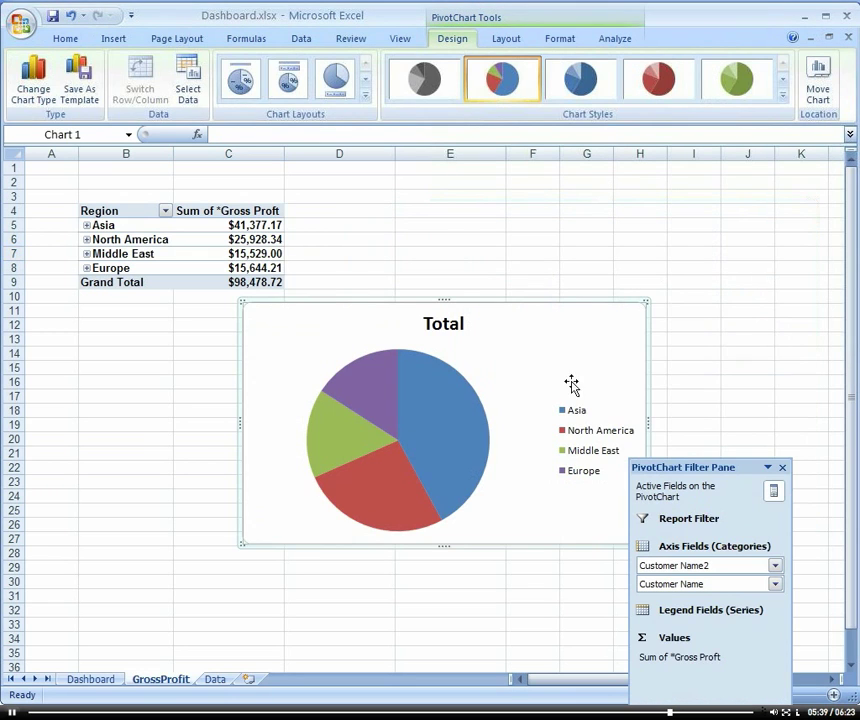
Move the pie chart from GrossProfit to the Dashboard sheet and size it to span about A4 to I19
{"action": "left_click_drag", "start_coordinate": [519, 354], "coordinate": [424, 374]}
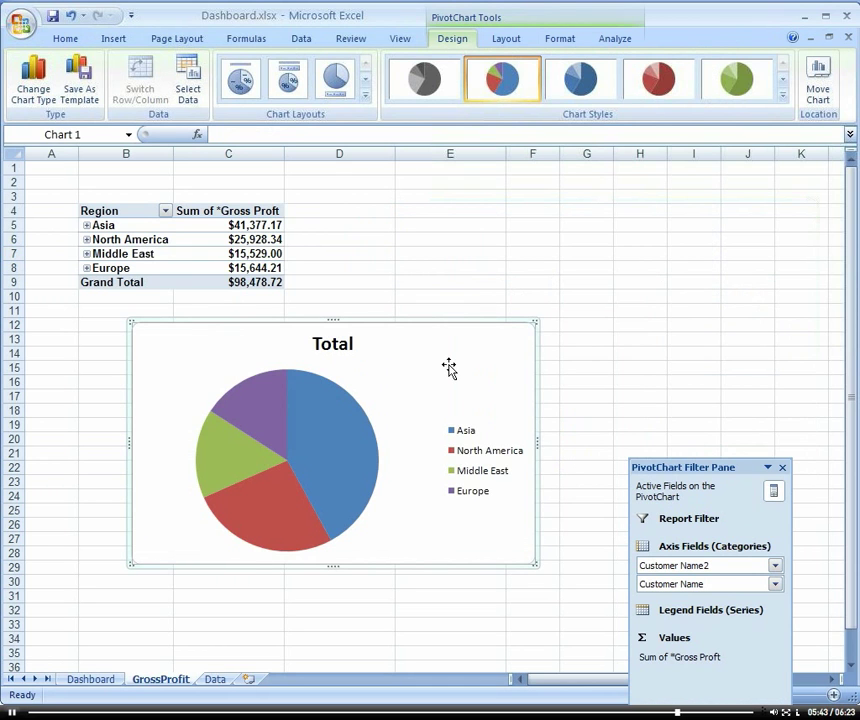
{"action": "key", "text": "ctrl+x"}
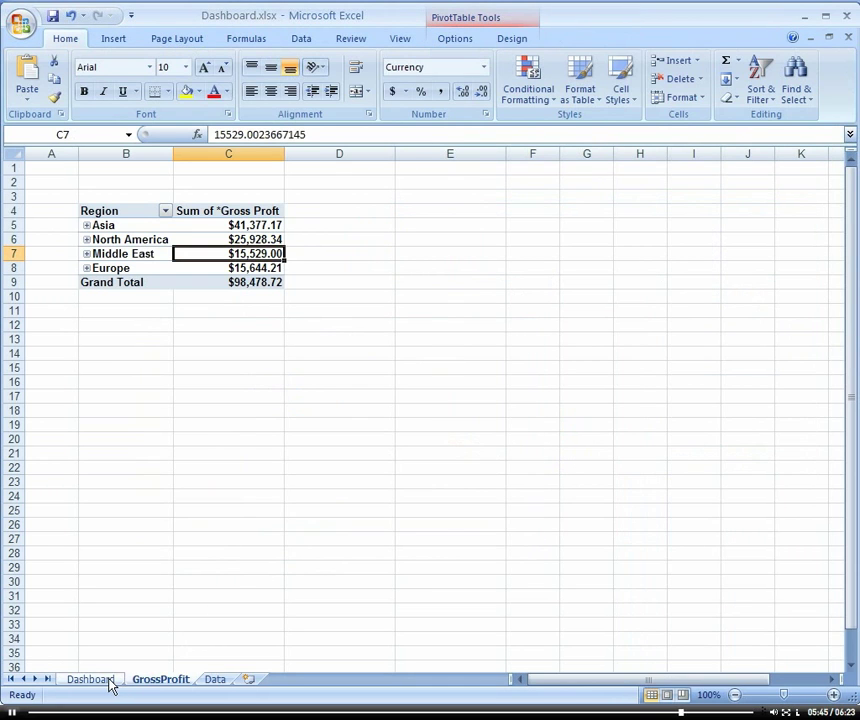
{"action": "left_click", "coordinate": [90, 679]}
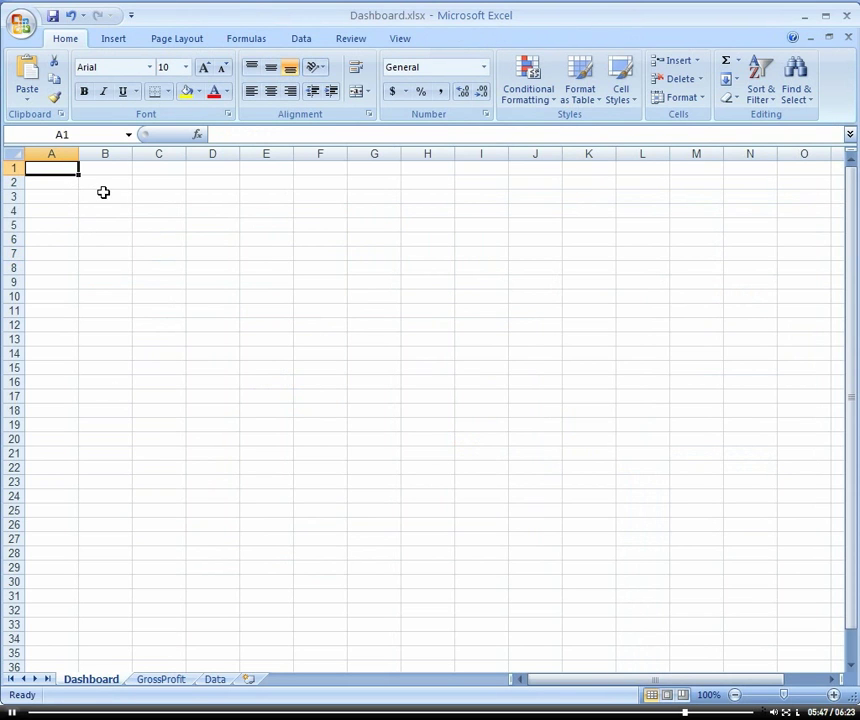
{"action": "left_click", "coordinate": [111, 243]}
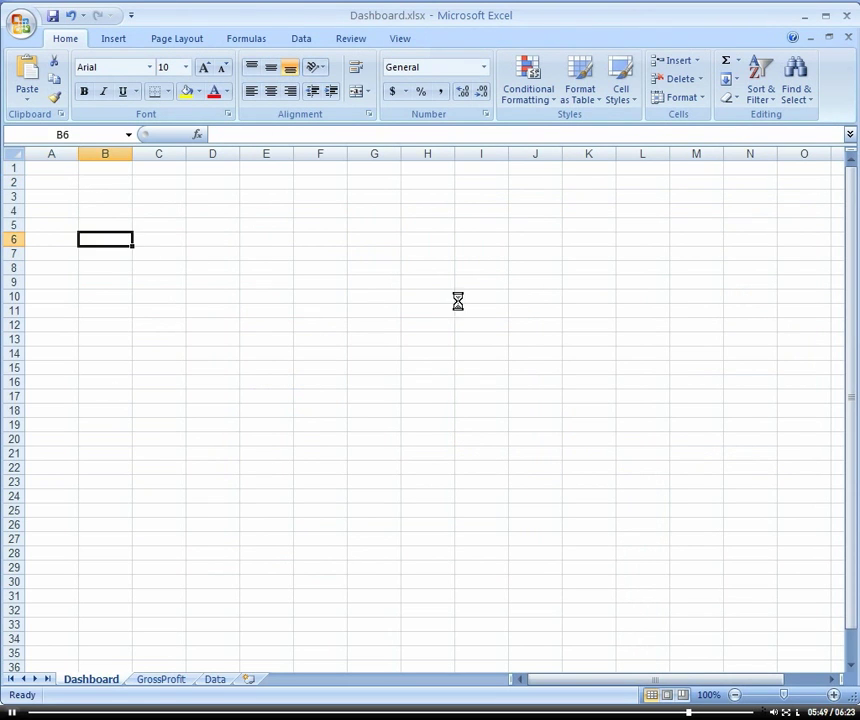
{"action": "left_click_drag", "start_coordinate": [432, 292], "coordinate": [408, 262]}
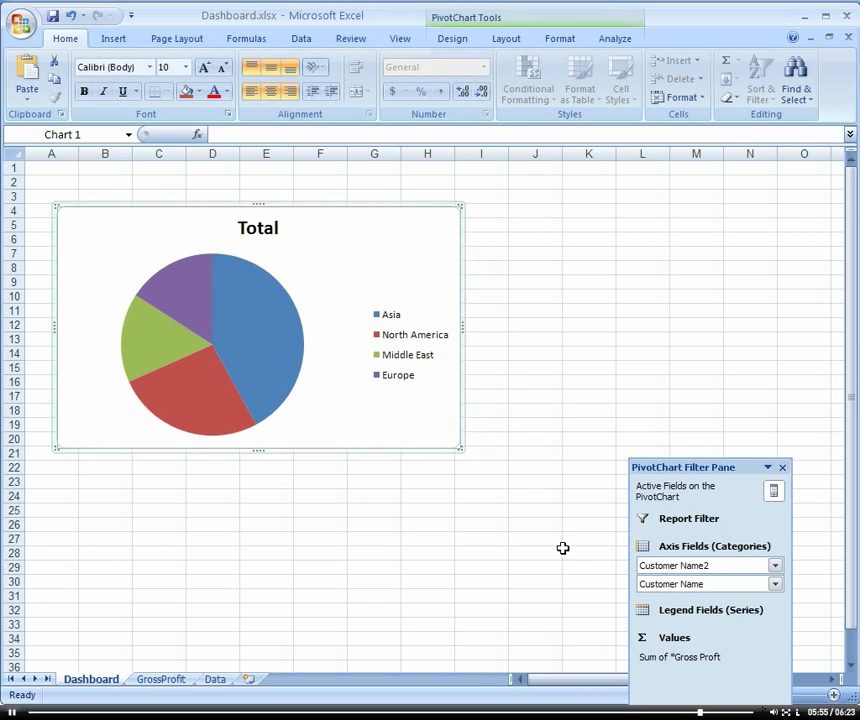
{"action": "left_click_drag", "start_coordinate": [457, 447], "coordinate": [481, 435]}
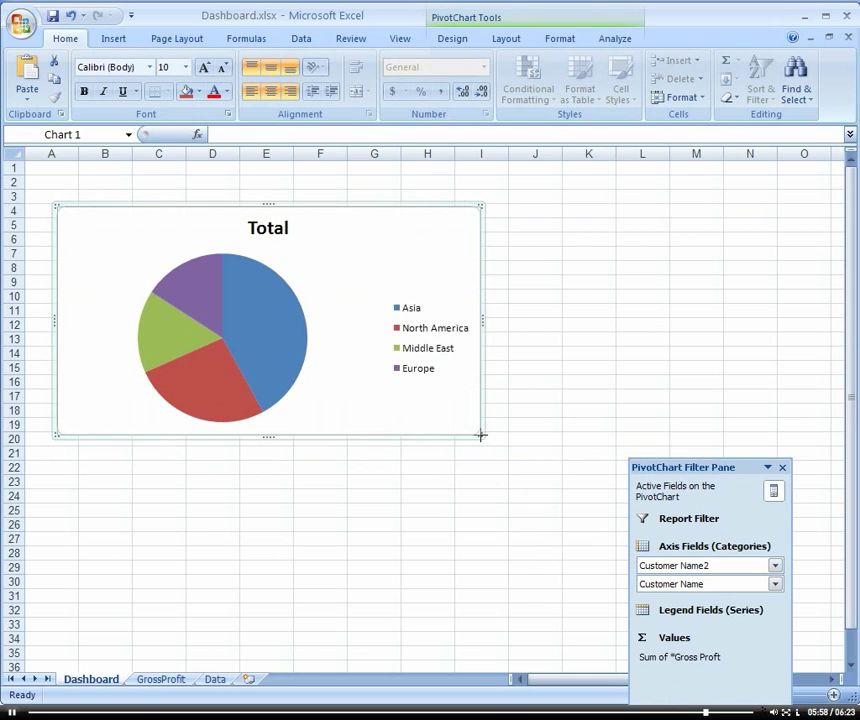
Filter the GrossProfit PivotTable to only North America and Middle East, and check the pie chart on the Dashboard sheet
{"action": "left_click", "coordinate": [166, 680]}
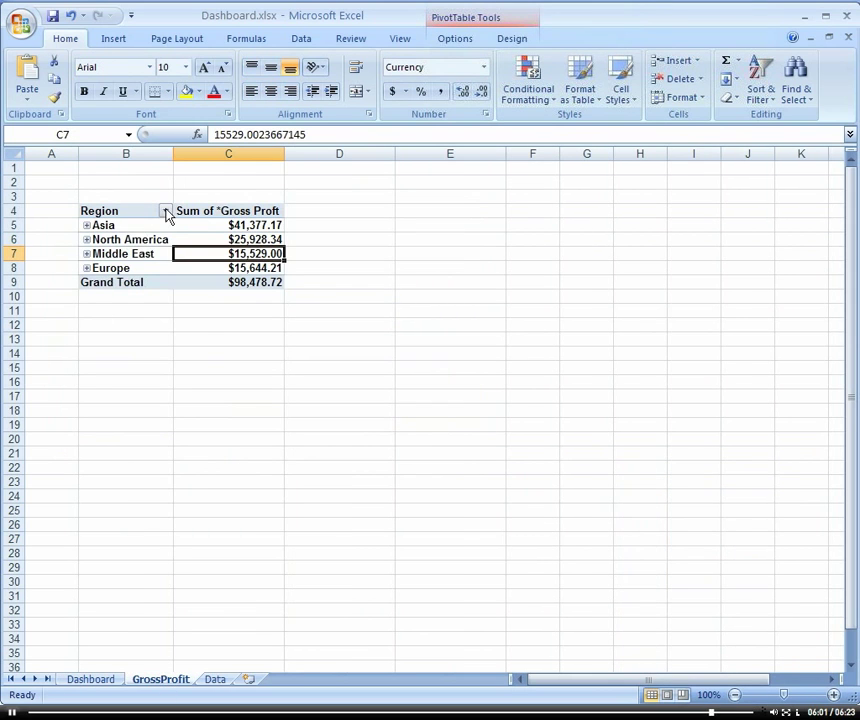
{"action": "left_click", "coordinate": [165, 211]}
{"action": "left_click", "coordinate": [52, 391]}
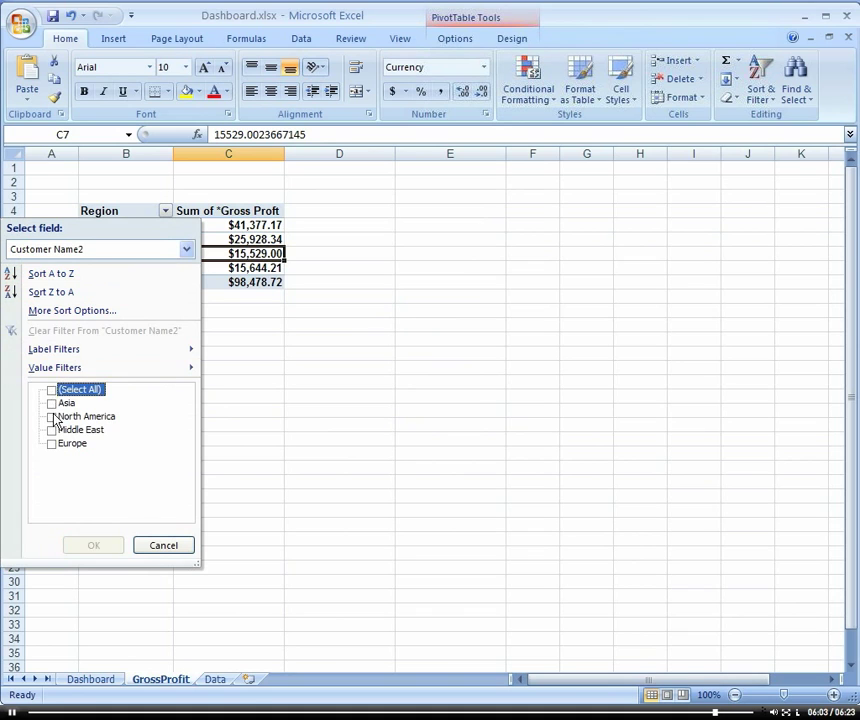
{"action": "left_click", "coordinate": [51, 416]}
{"action": "left_click", "coordinate": [52, 431]}
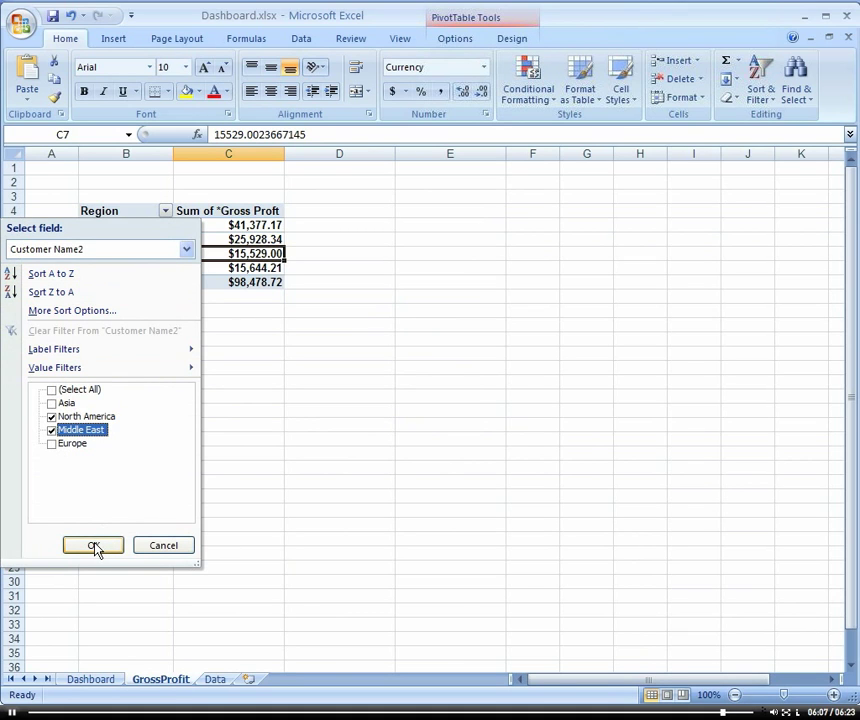
{"action": "left_click", "coordinate": [94, 546]}
{"action": "left_click", "coordinate": [88, 680]}
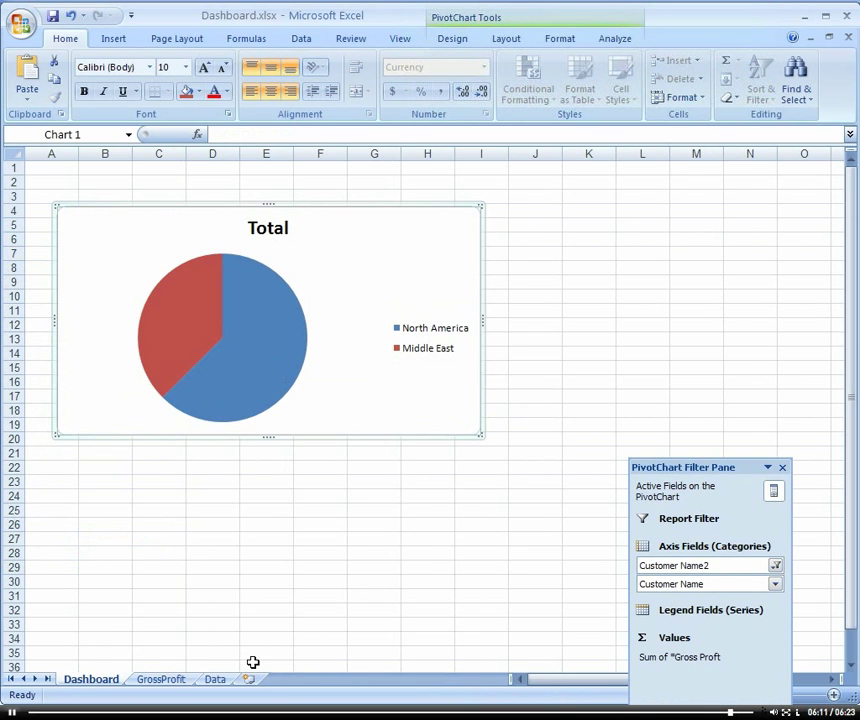
Restore all regions in the GrossProfit PivotTable's region filter and return to the Dashboard sheet
{"action": "left_click", "coordinate": [162, 680]}
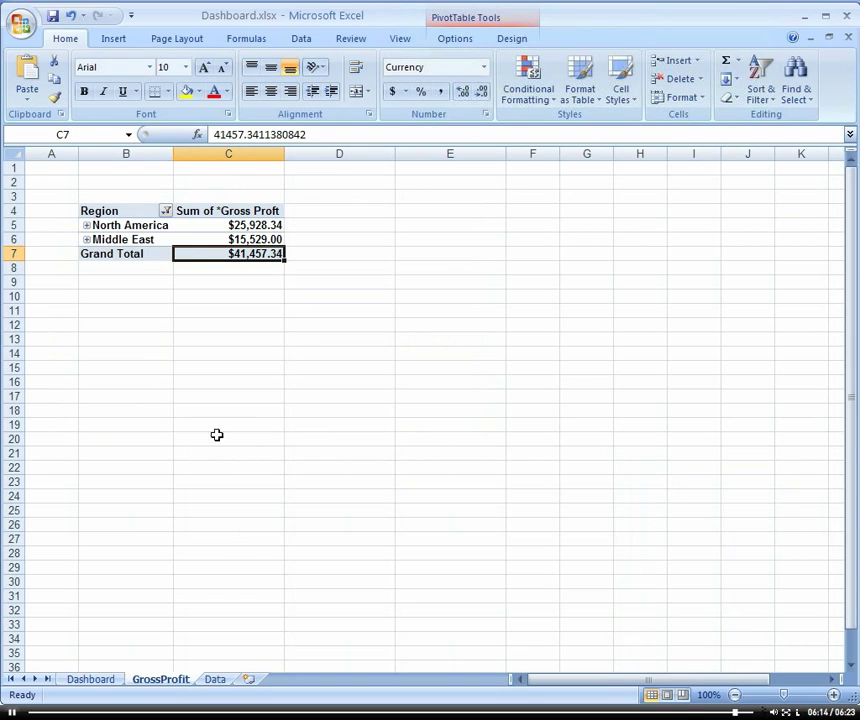
{"action": "left_click", "coordinate": [164, 213]}
{"action": "left_click", "coordinate": [56, 391]}
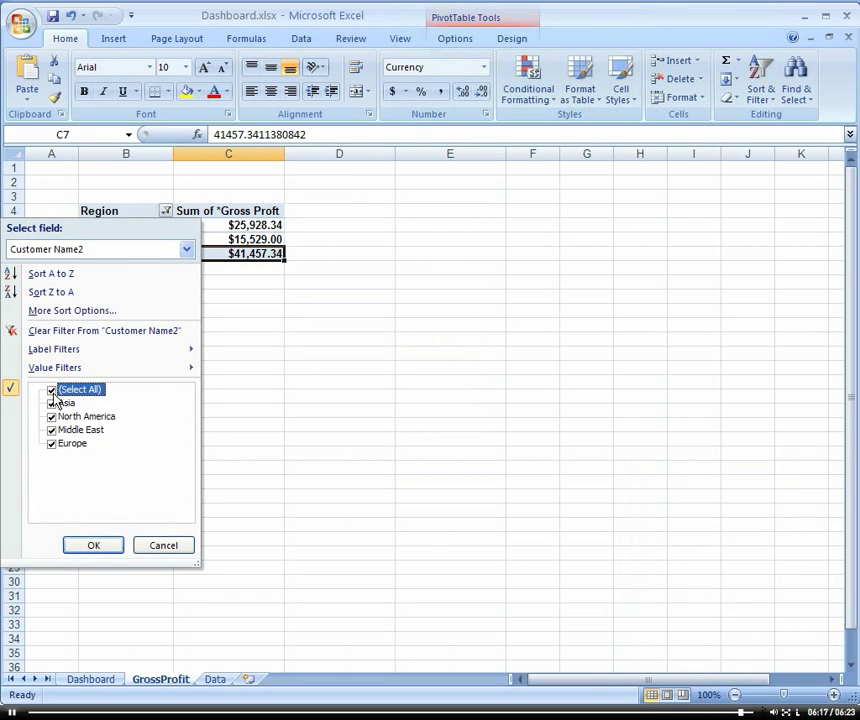
{"action": "left_click", "coordinate": [90, 546]}
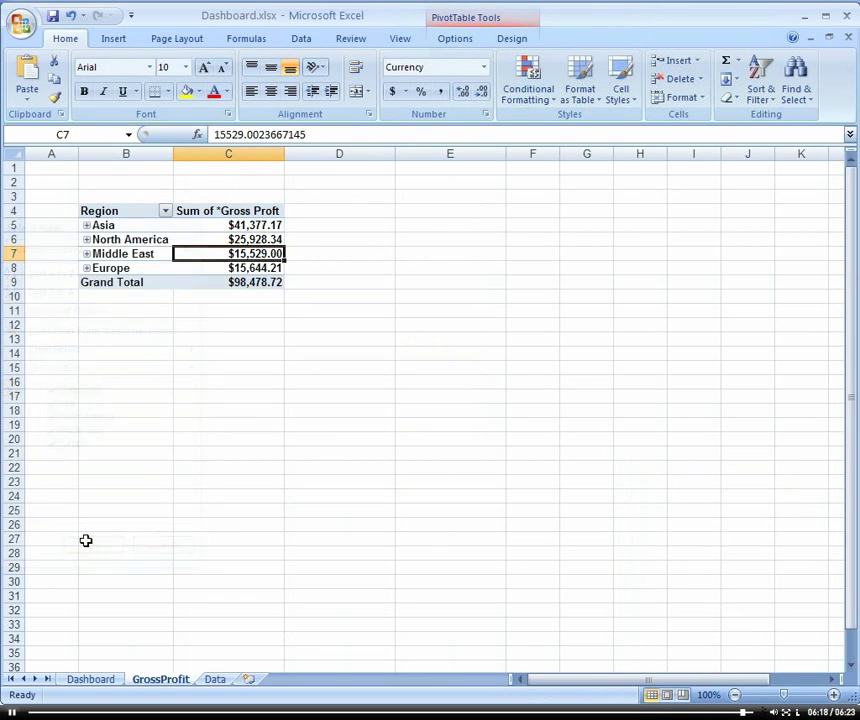
{"action": "left_click", "coordinate": [92, 680]}
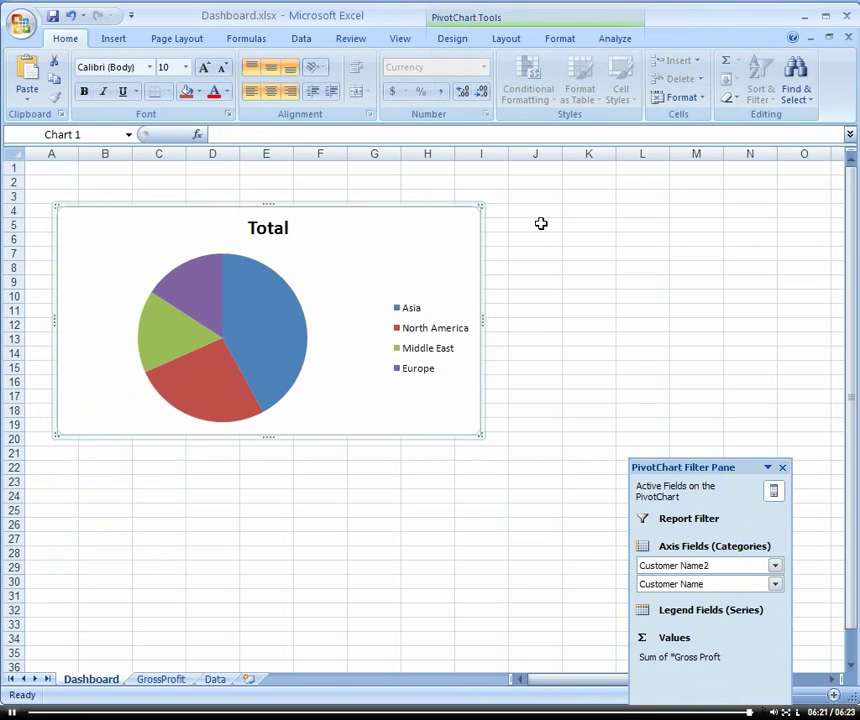